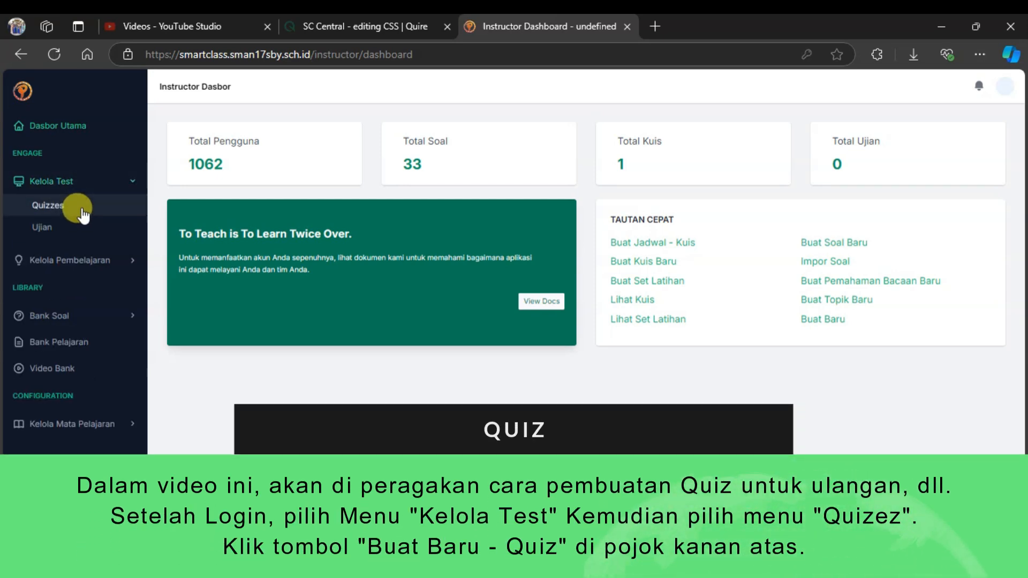
Start a new quiz from the quiz list and title it "Latihan 1".
click(82, 210)
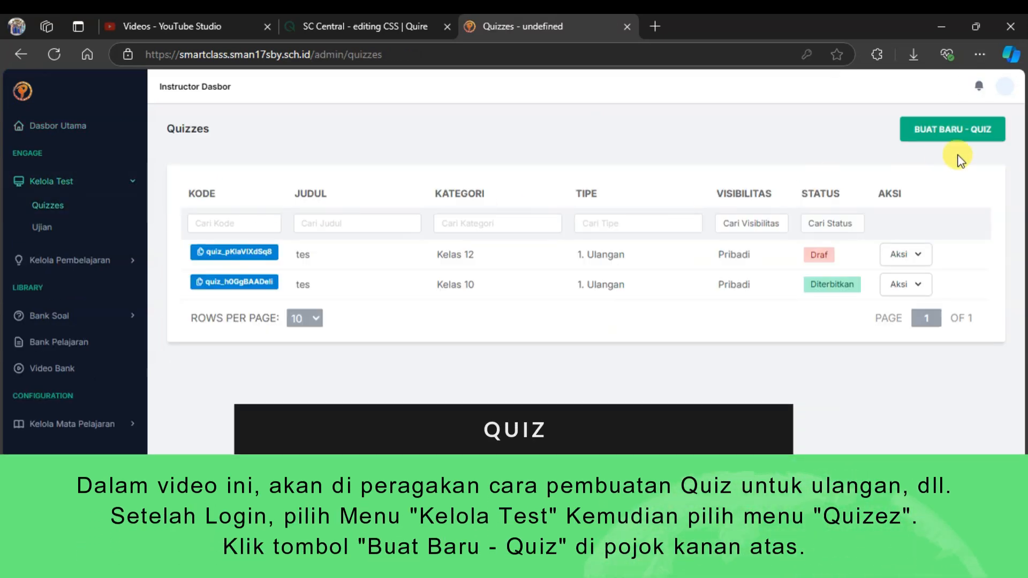
click(954, 133)
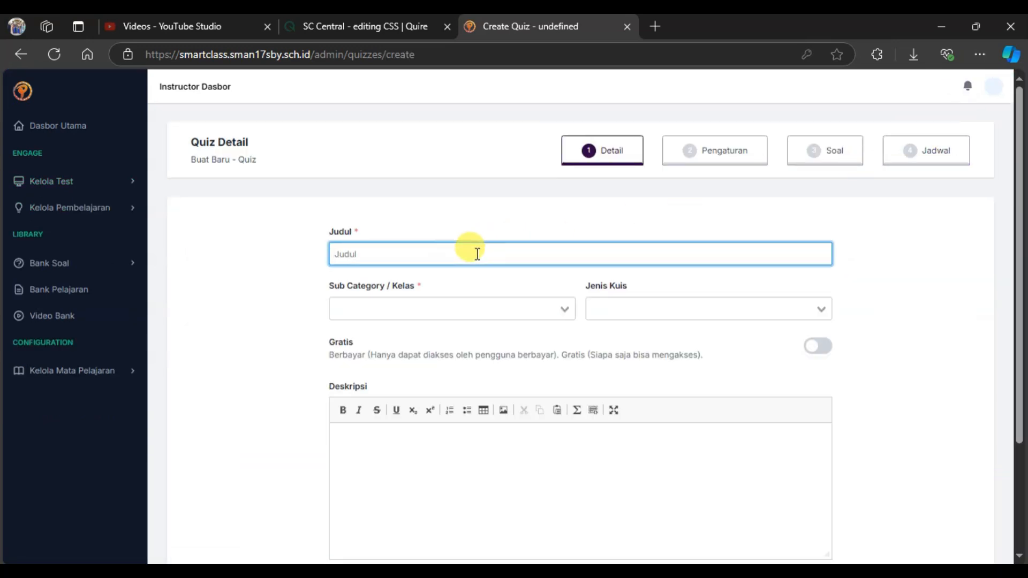
text(Quiz)
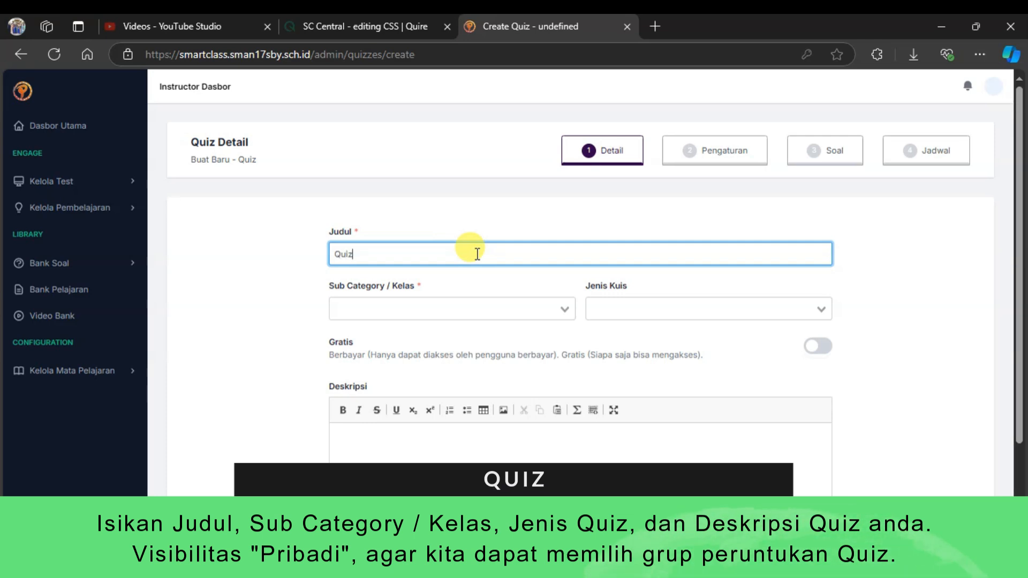
text(udul Quiz)
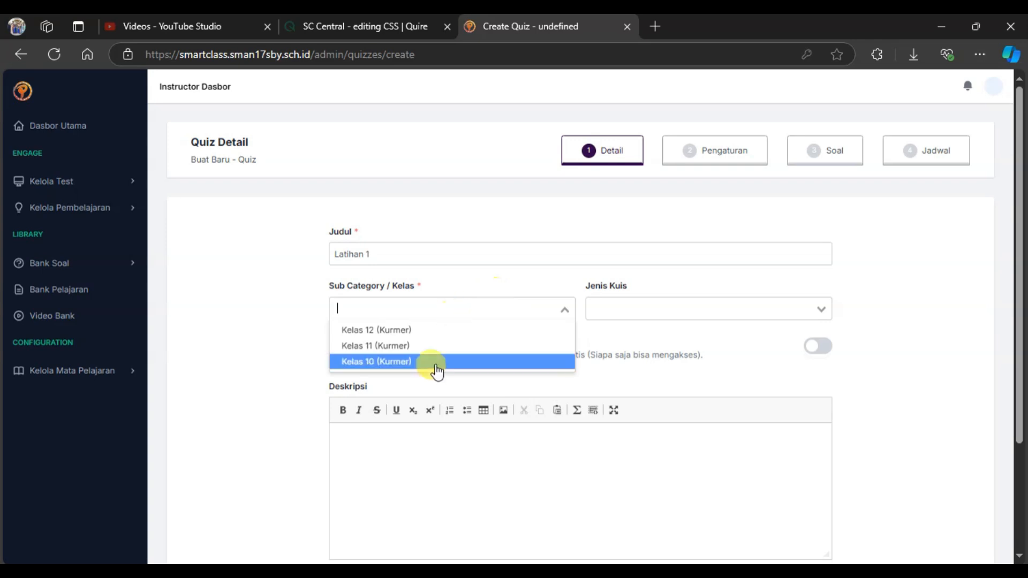
Set the class to Kelas 10 (Kurmer), the quiz type to 1. Ulangan and the description to "Deskripsi Latihan 1", and save the details.
scroll(654, 334, down, 3)
click(581, 312)
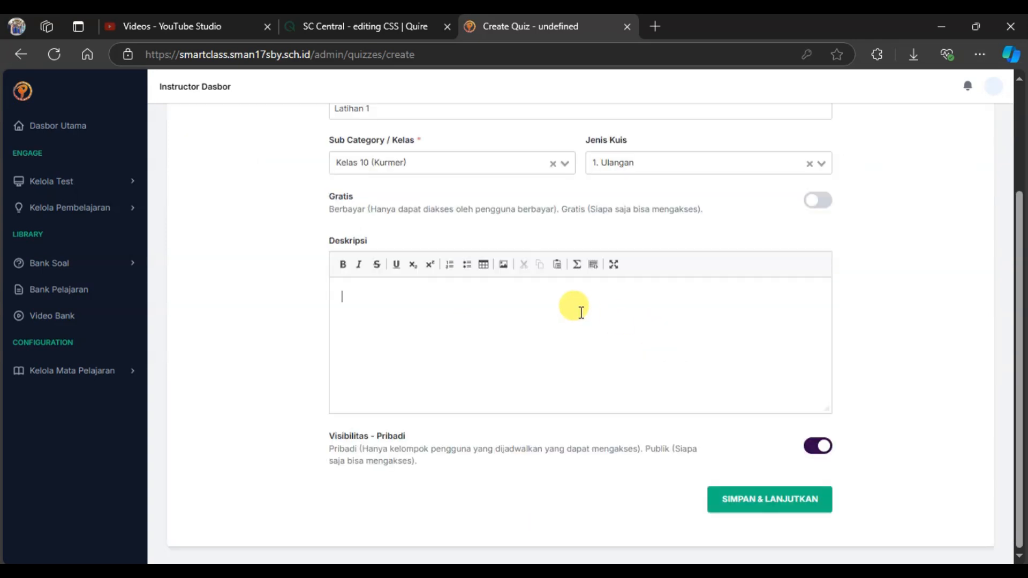
scroll(581, 312, up, 3)
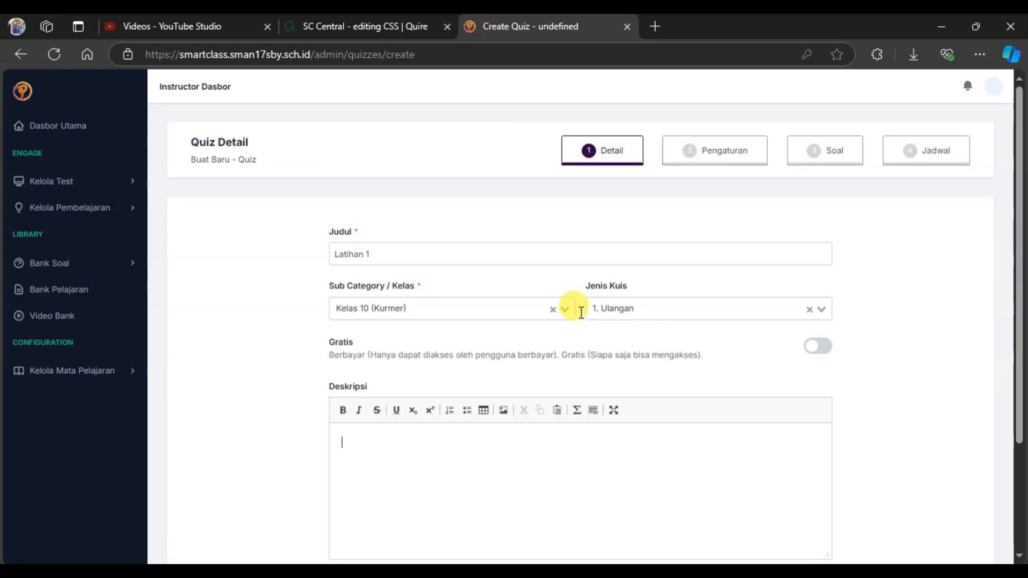
text(1)
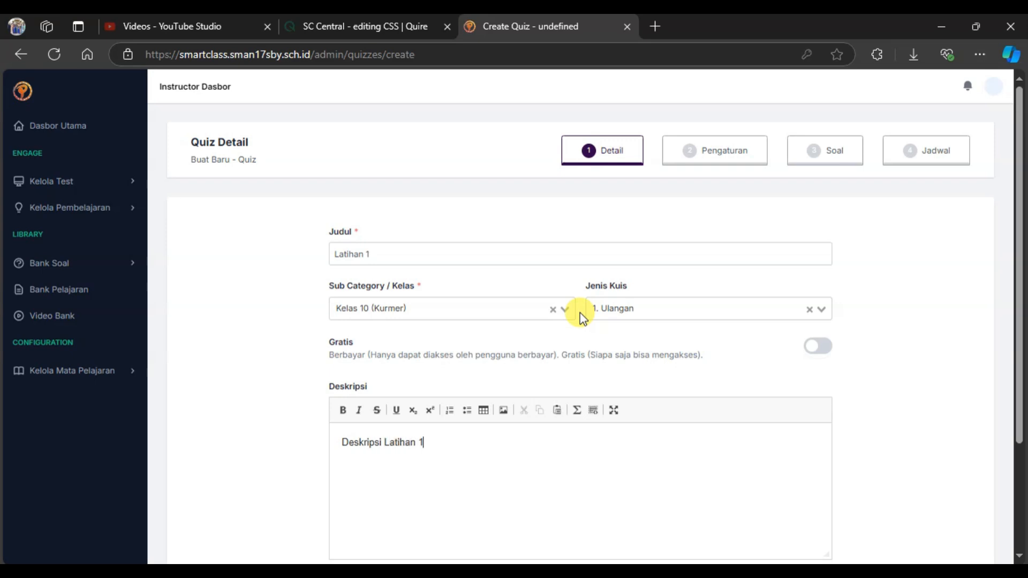
scroll(580, 312, down, 3)
click(764, 503)
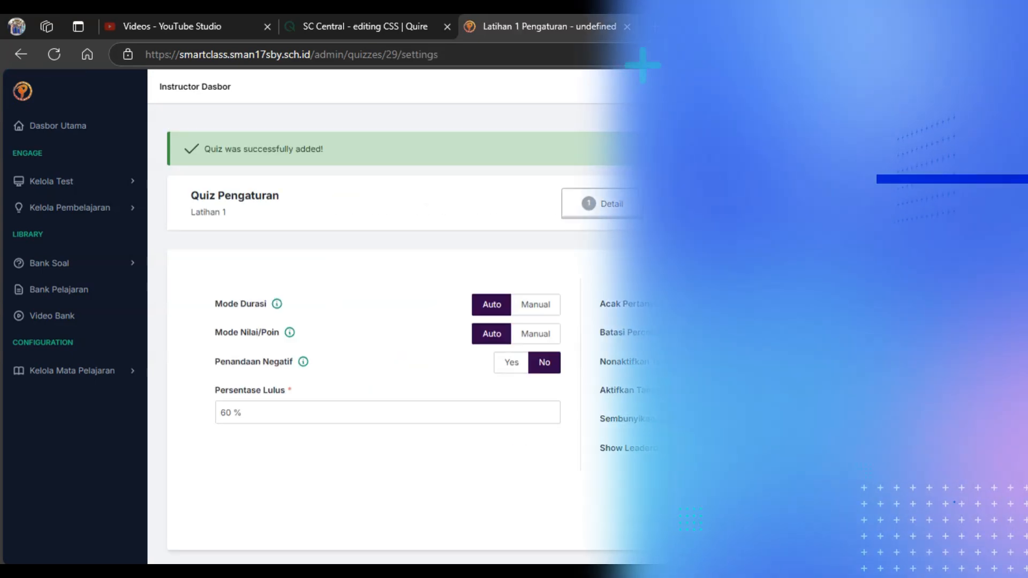
Switch the quiz's duration mode to Manual and set the duration to 60 minutes.
mouse_move(277, 304)
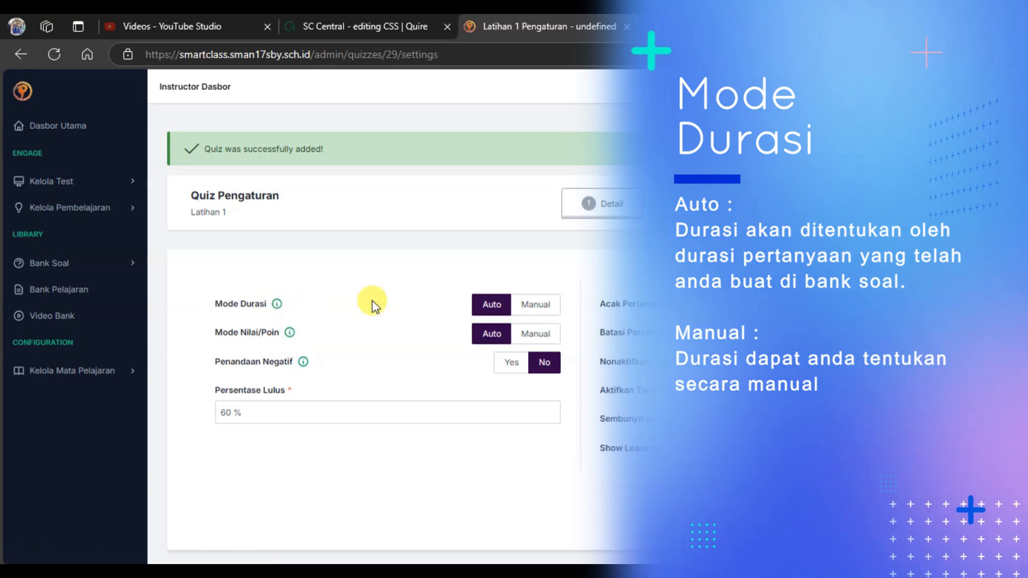
click(533, 310)
click(294, 353)
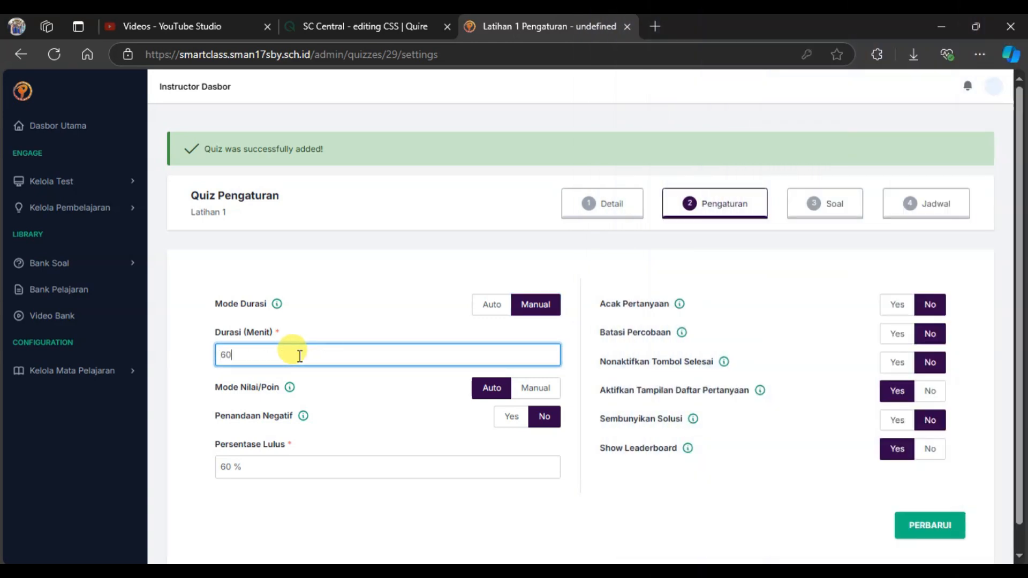
click(308, 356)
scroll(308, 360, down, 1)
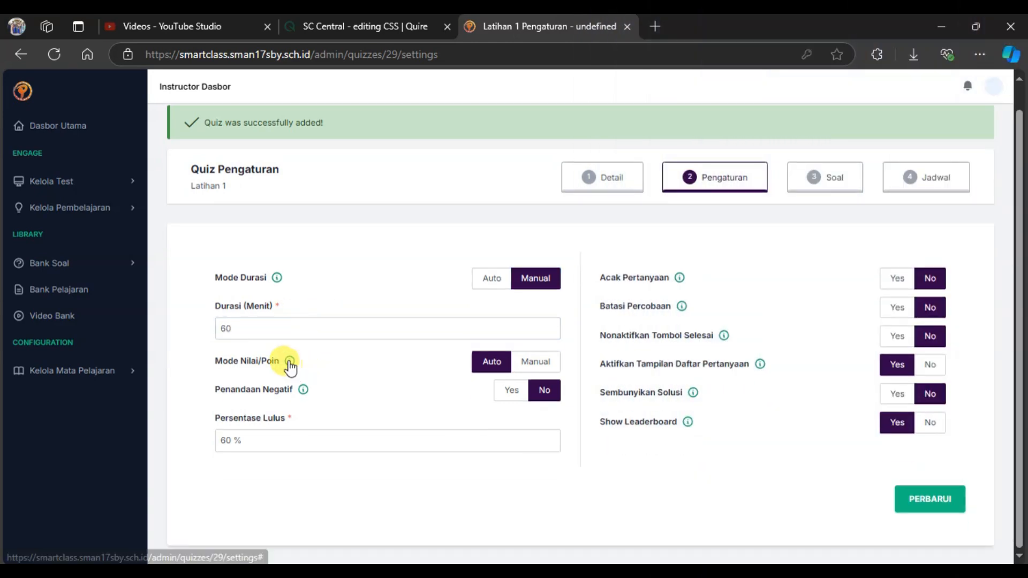
scroll(290, 367, up, 1)
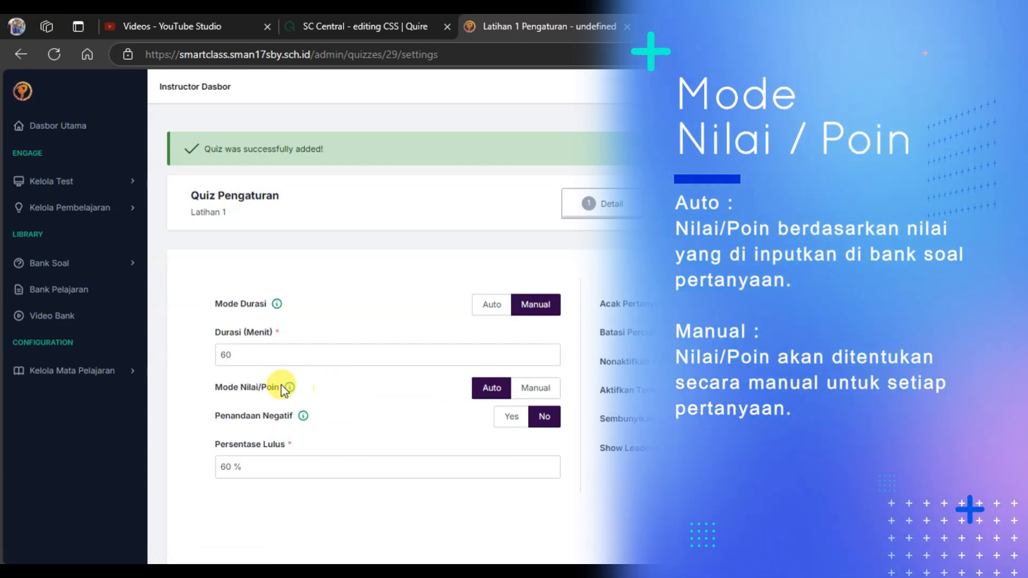
Turn on question shuffling (Acak Pertanyaan) and limit the number of attempts to 1.
scroll(375, 380, down, 1)
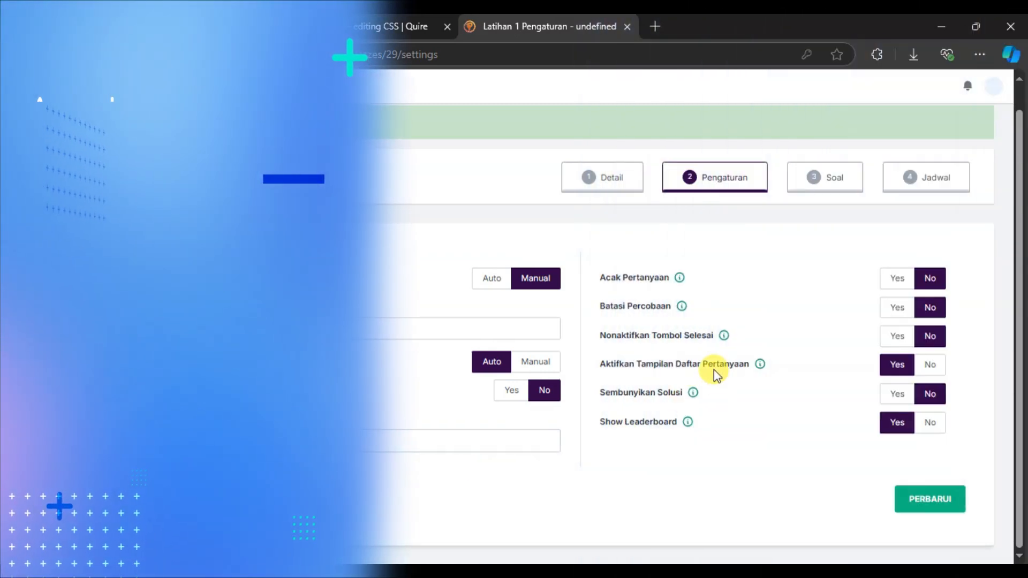
click(906, 280)
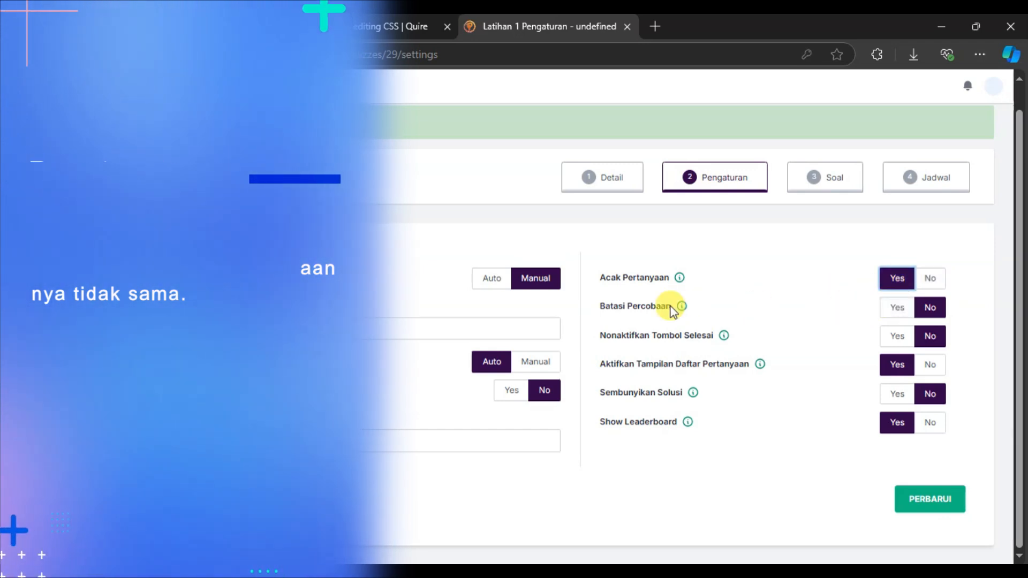
scroll(686, 310, up, 1)
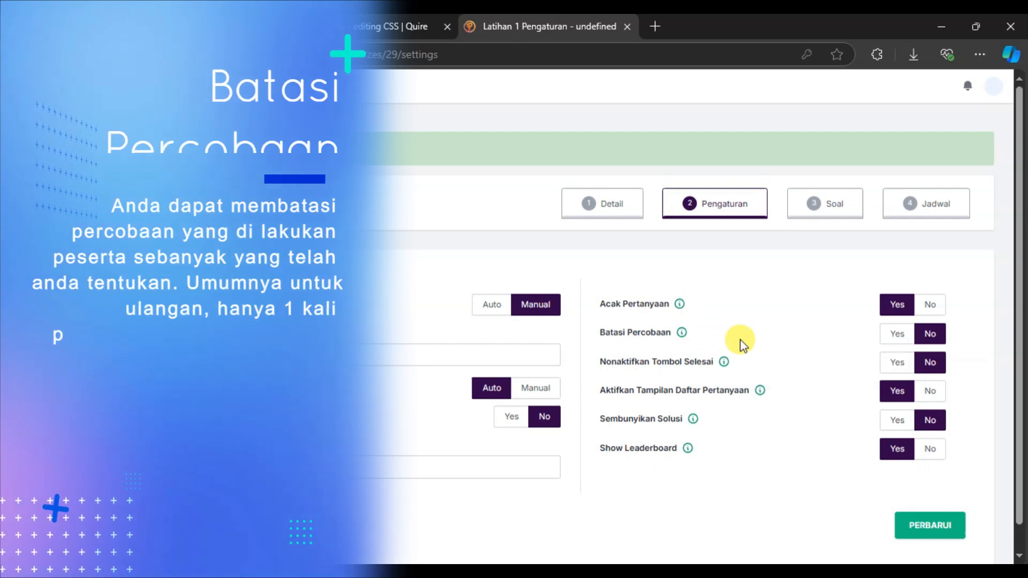
click(898, 333)
click(608, 383)
text(1)
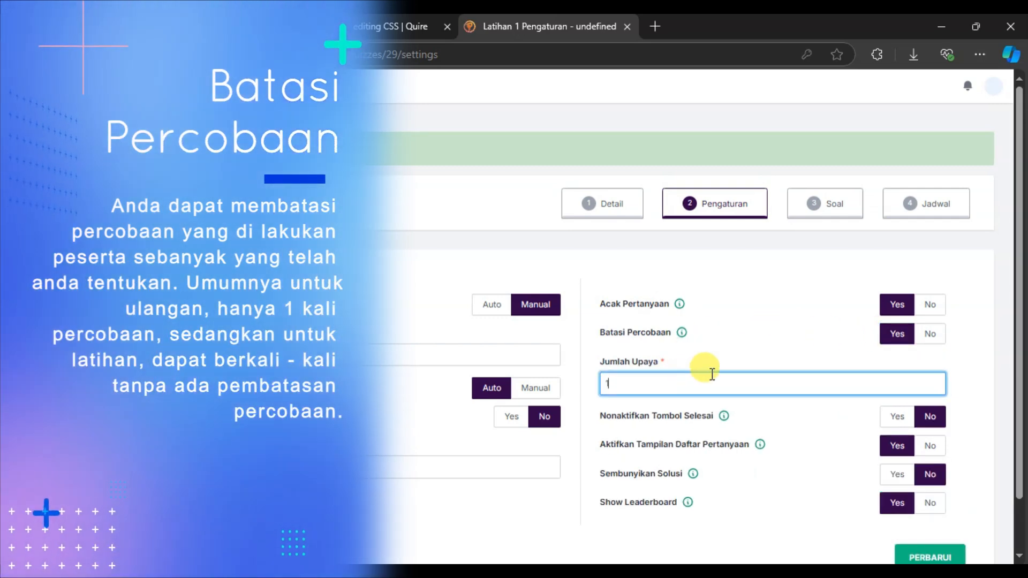
Keep Nonaktifkan Tombol Selesai at No, set Sembunyikan Solusi to Yes, and save the quiz settings.
scroll(738, 358, down, 2)
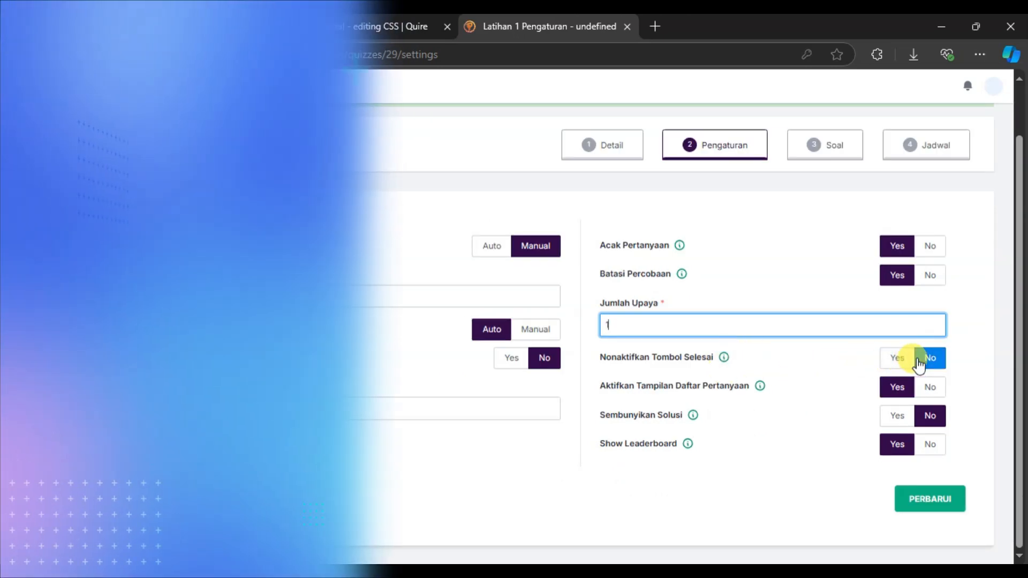
click(919, 360)
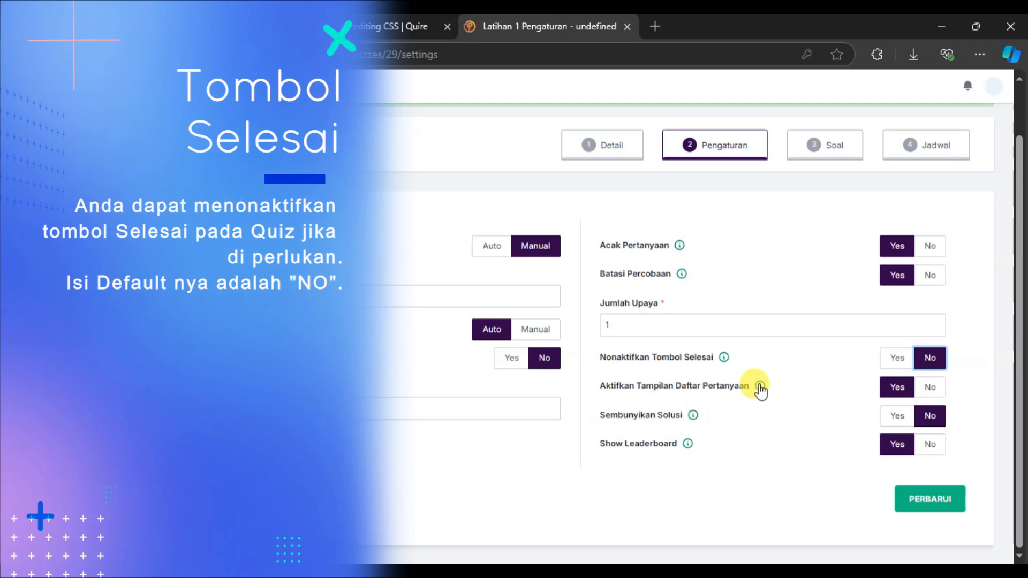
scroll(758, 390, up, 2)
click(761, 384)
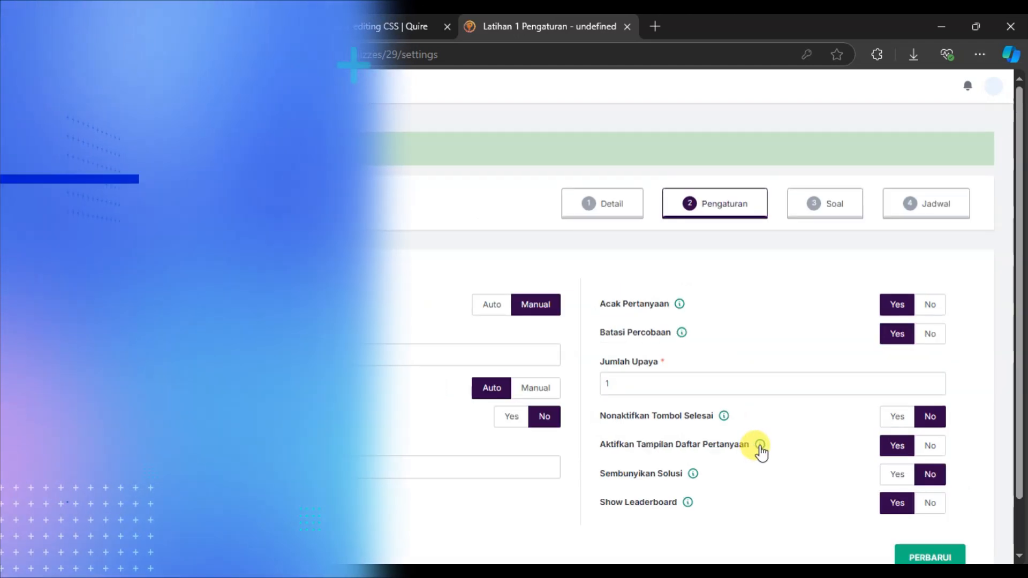
click(760, 446)
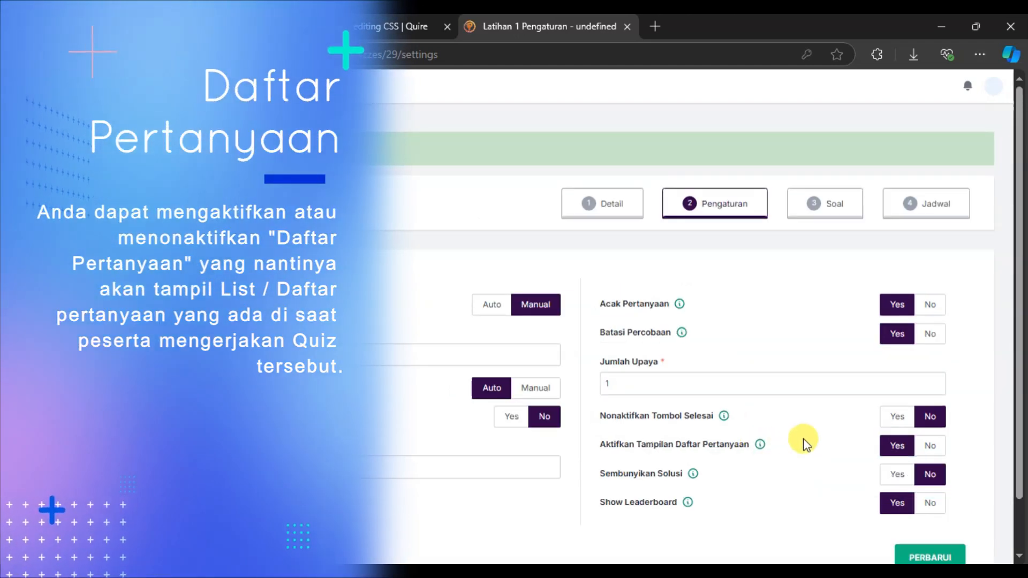
scroll(866, 443, down, 2)
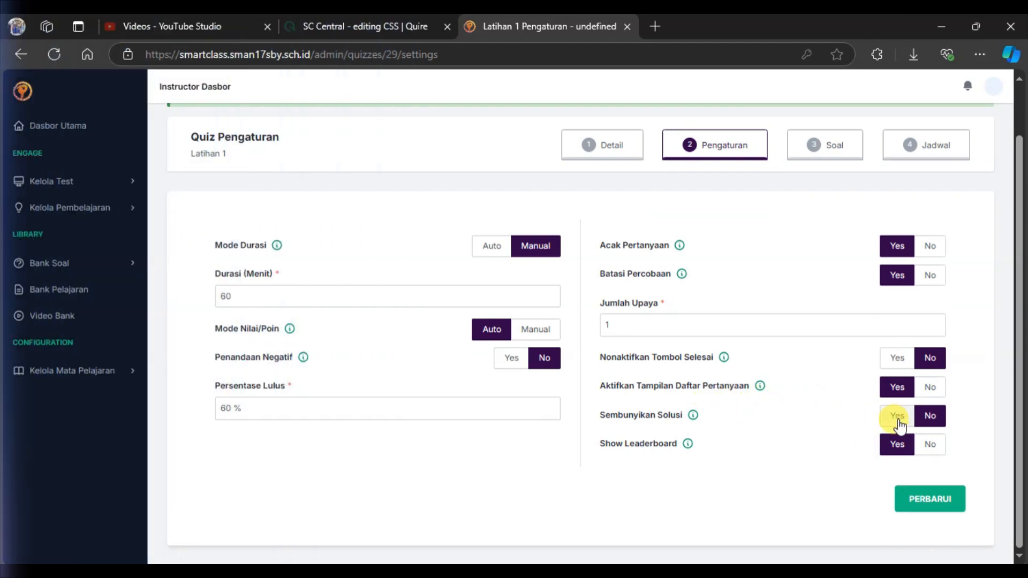
click(894, 418)
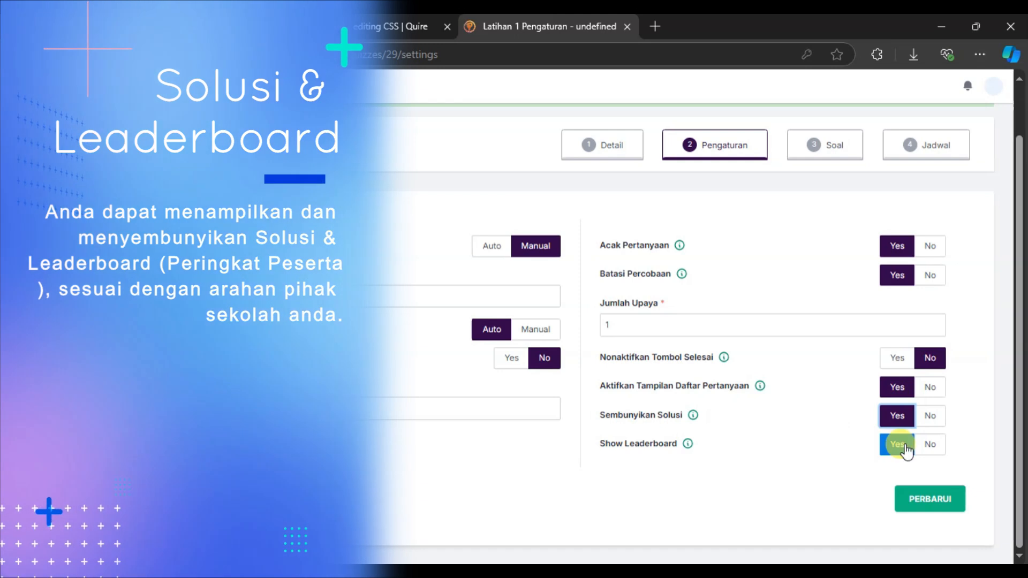
click(933, 503)
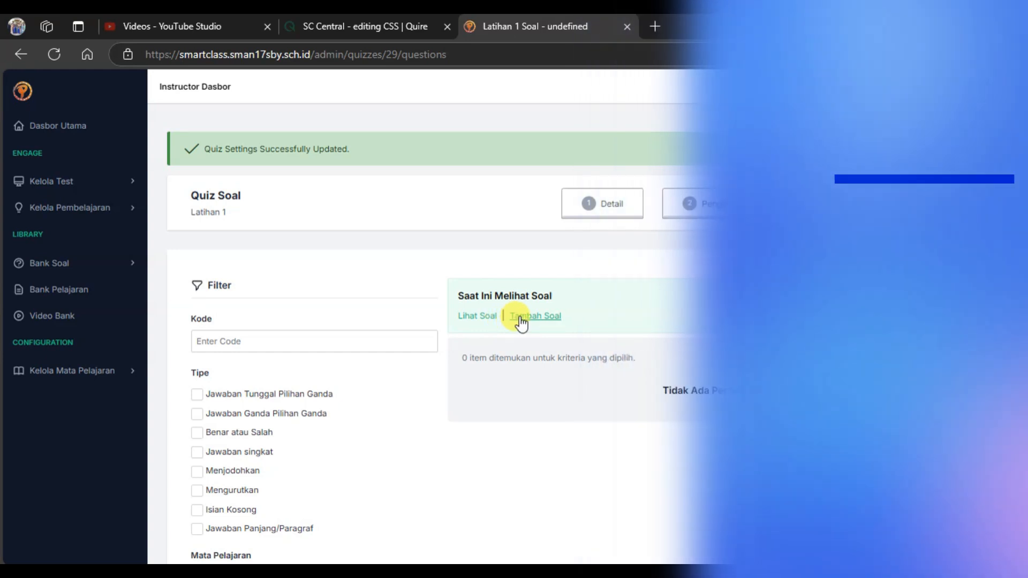
Switch the quiz to adding questions and filter the question bank by the type Jawaban Ganda Pilihan Ganda.
click(523, 317)
scroll(570, 370, down, 4)
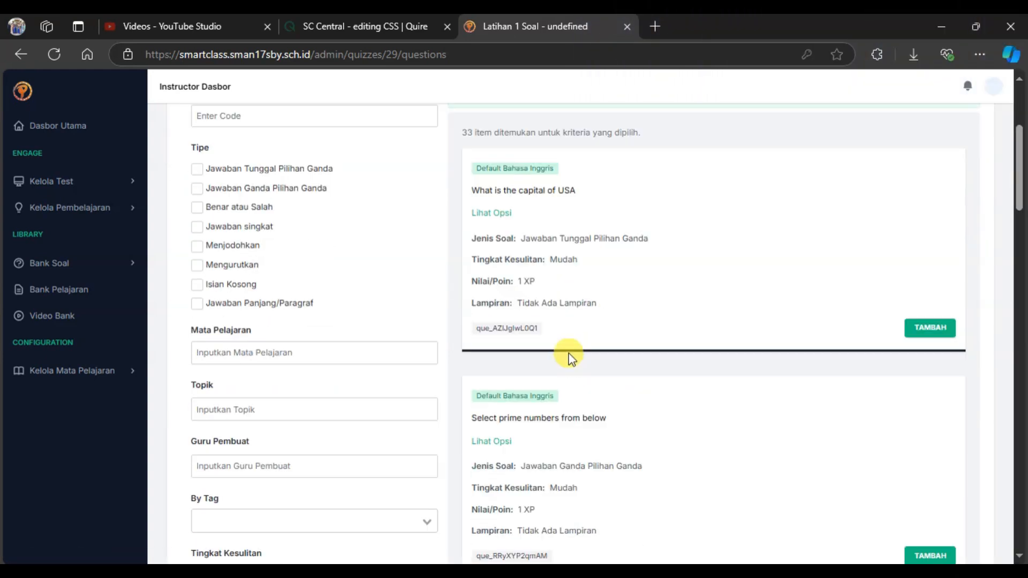
scroll(262, 273, up, 4)
click(197, 414)
scroll(264, 432, down, 7)
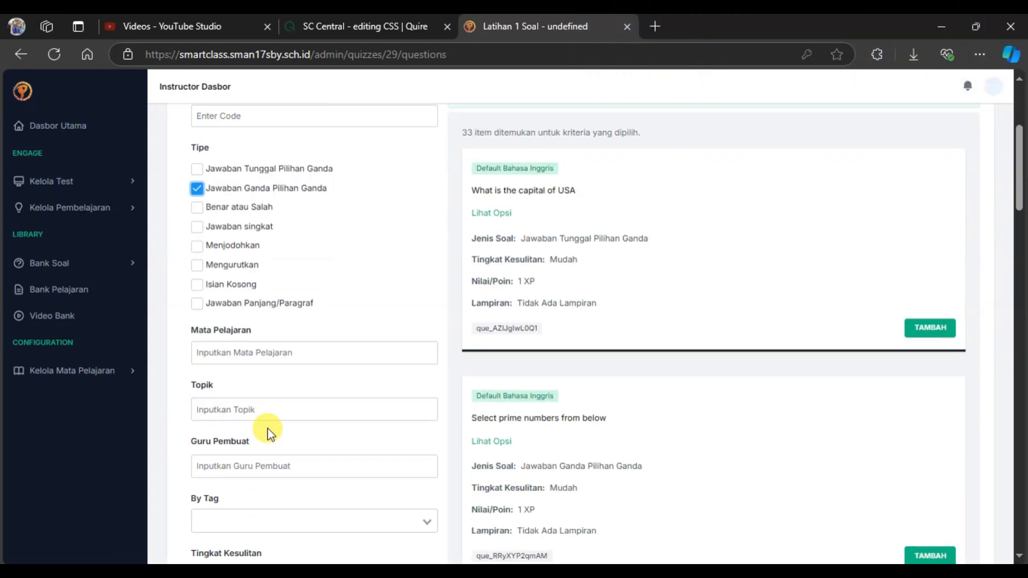
click(381, 541)
scroll(367, 418, up, 7)
Narrow the questions to the topic SAS and add "Soal jawaban ganda pilihan ganda" to the quiz.
scroll(300, 413, down, 4)
click(241, 409)
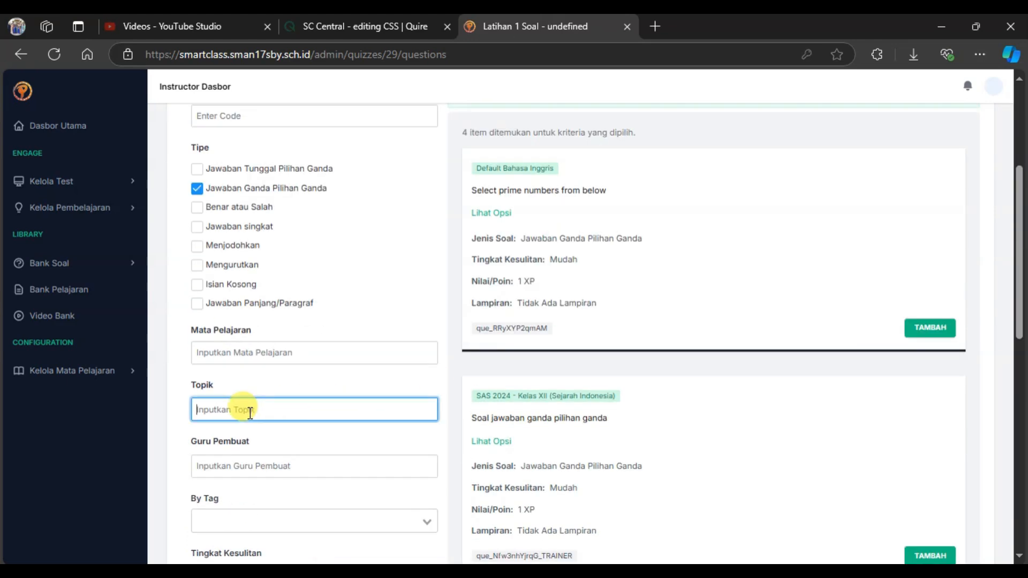
text(SAS)
scroll(402, 429, down, 4)
key(Return)
scroll(406, 459, up, 8)
scroll(539, 363, down, 3)
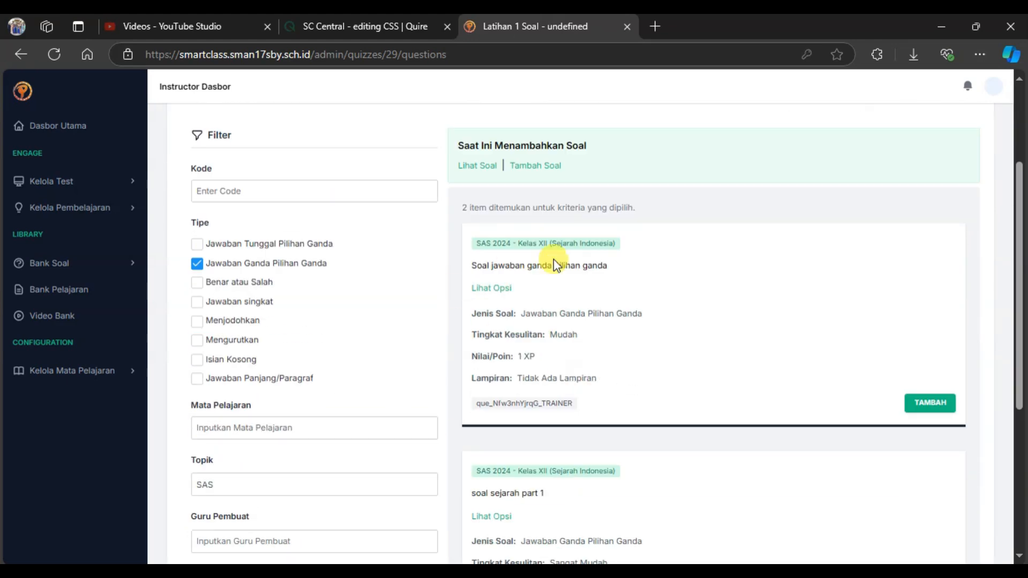
click(906, 414)
Filter the question bank to the type Benar atau Salah only, with the topic filter cleared.
click(197, 280)
scroll(230, 321, down, 3)
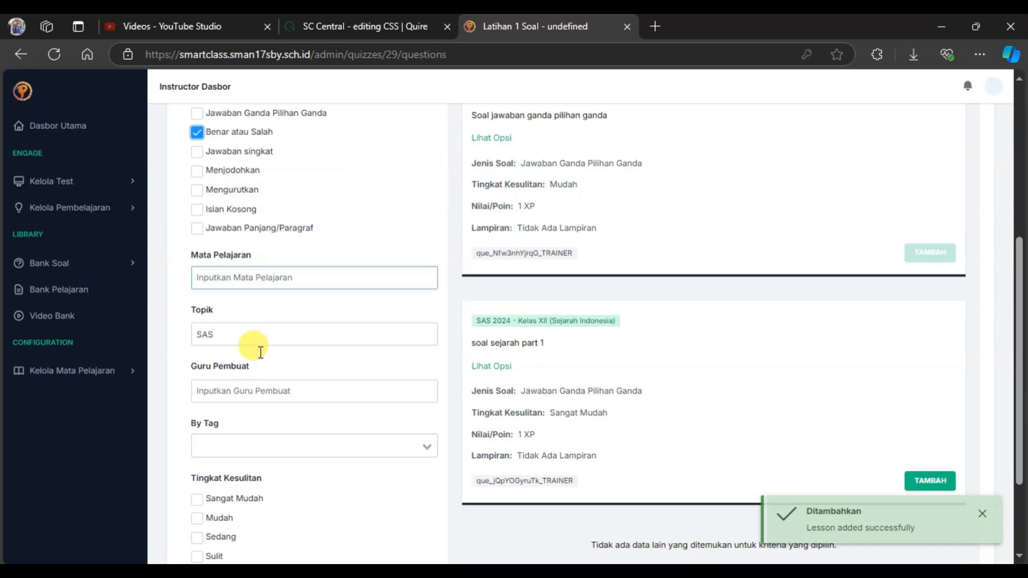
double_click(259, 338)
key(BackSpace)
scroll(322, 429, down, 3)
click(356, 482)
scroll(698, 343, up, 6)
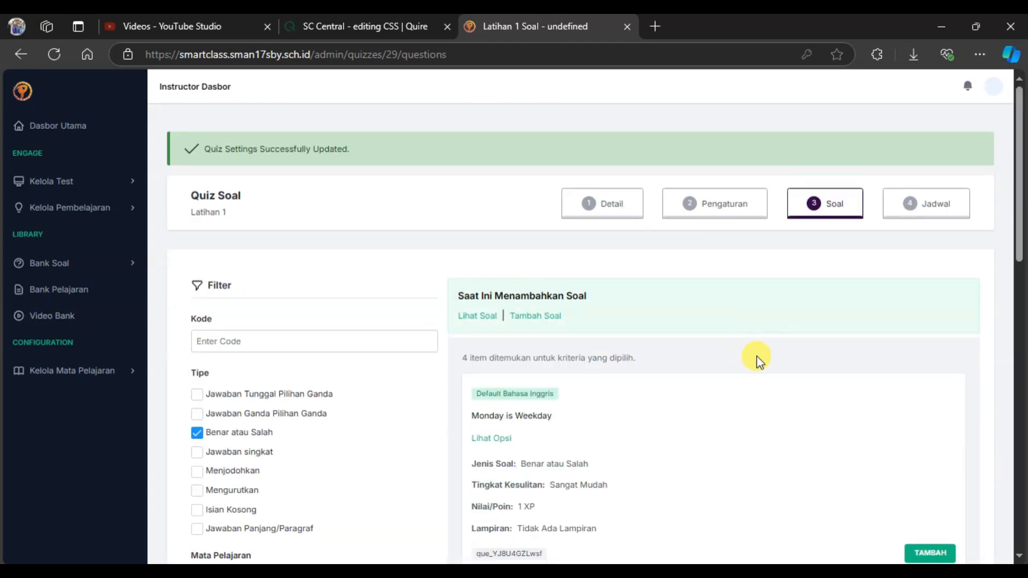
Add the true/false questions "Monday is Weekday", "Soal True False / Benar atau Salah" and "tesss" to the quiz.
scroll(757, 356, down, 2)
click(913, 399)
scroll(632, 358, down, 3)
click(926, 403)
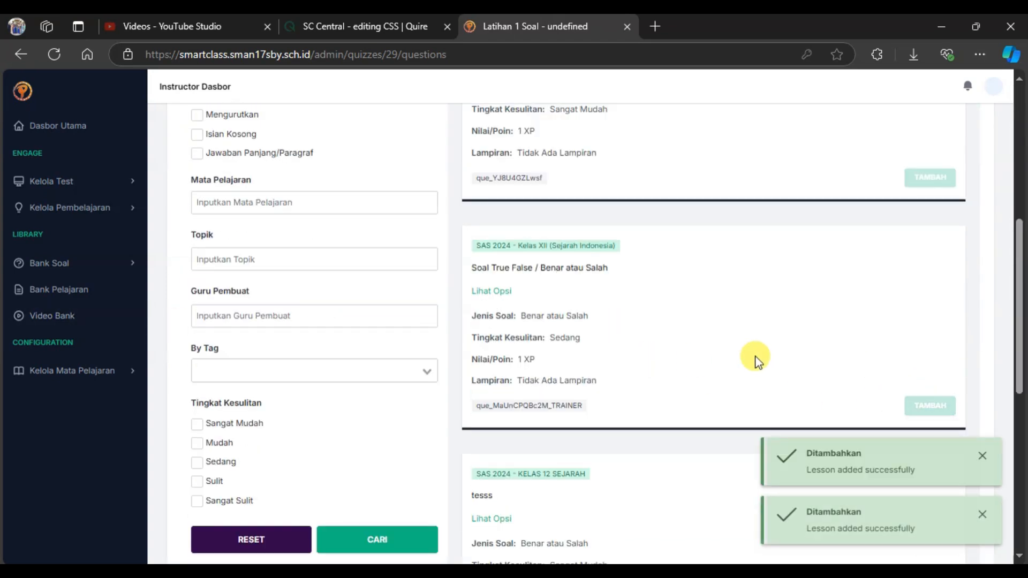
scroll(857, 385, down, 4)
click(928, 408)
scroll(911, 391, down, 4)
scroll(830, 370, up, 3)
scroll(478, 323, up, 10)
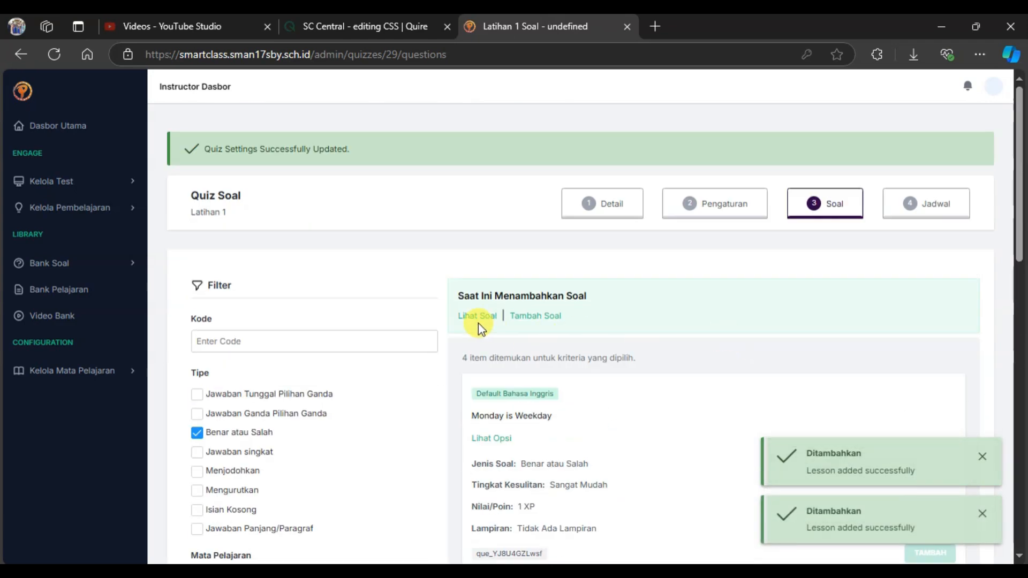
Filter the question bank to Menjodohkan and add "Match the Following" and "tesss pengaturan 1" to the quiz.
click(196, 429)
scroll(321, 482, down, 7)
click(351, 523)
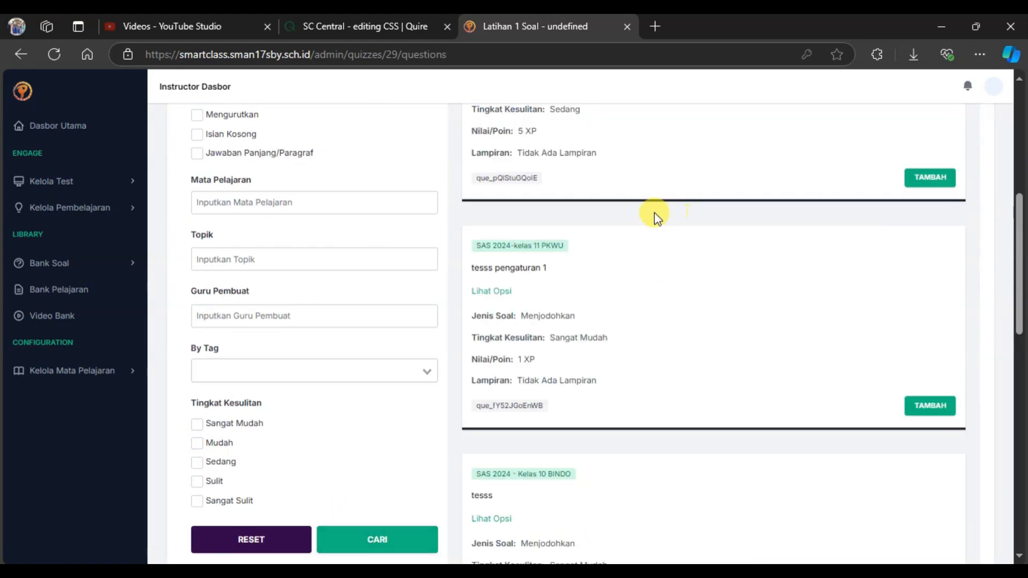
scroll(685, 257, up, 3)
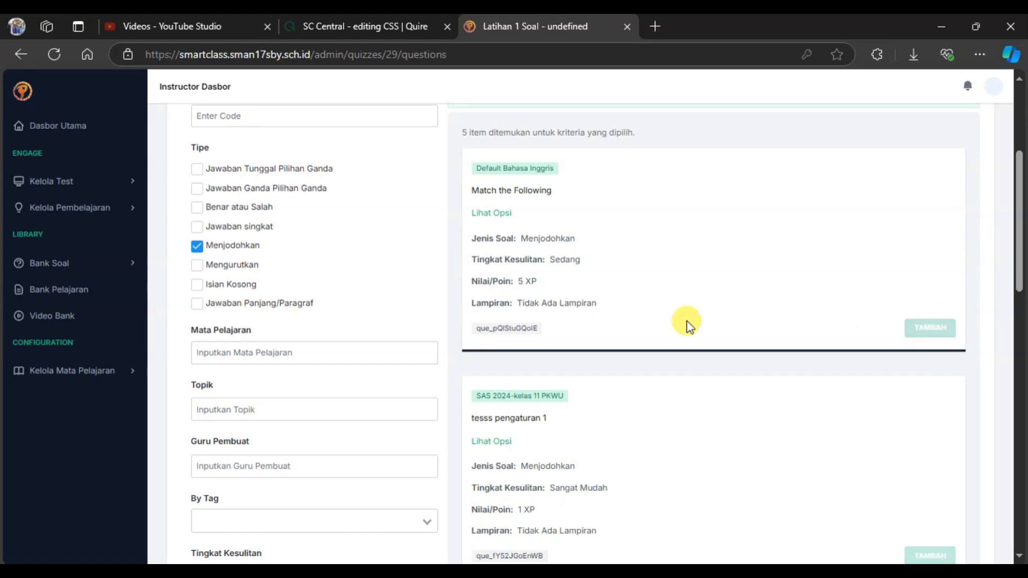
Filter the question bank to Jawaban Ganda Pilihan Ganda instead of Menjodohkan and look through the matching questions.
click(197, 188)
click(196, 246)
scroll(371, 274, down, 5)
click(377, 315)
scroll(659, 268, down, 3)
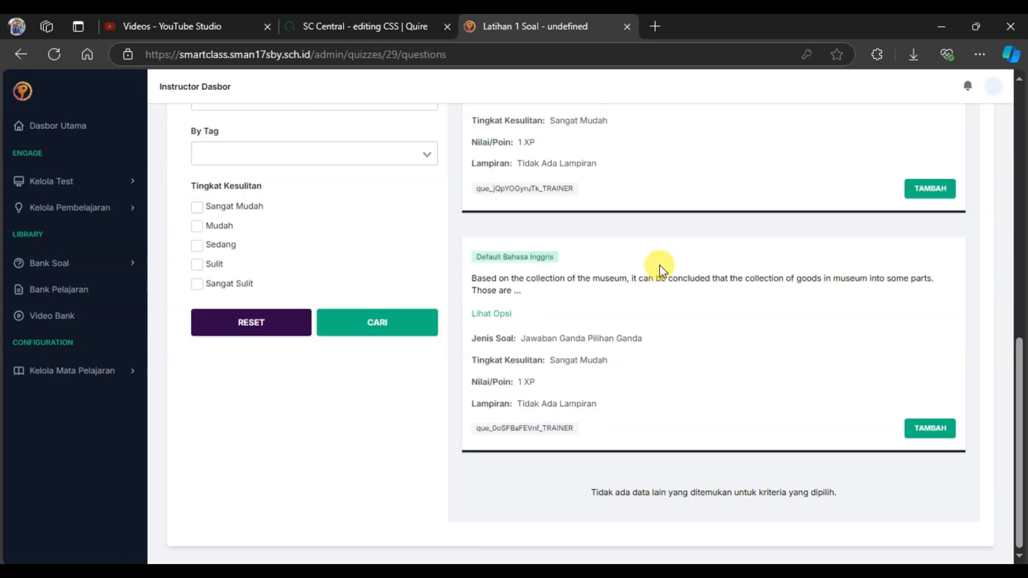
Reset the question filters and browse the full list of questions still available to add.
scroll(649, 284, up, 8)
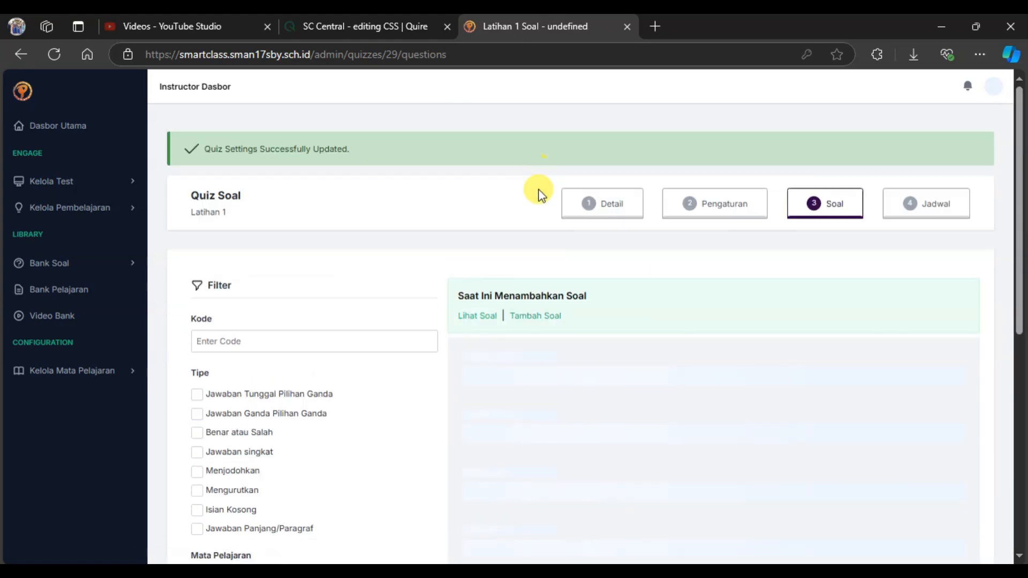
scroll(539, 306, down, 6)
scroll(386, 310, up, 2)
scroll(374, 317, down, 2)
scroll(551, 321, up, 7)
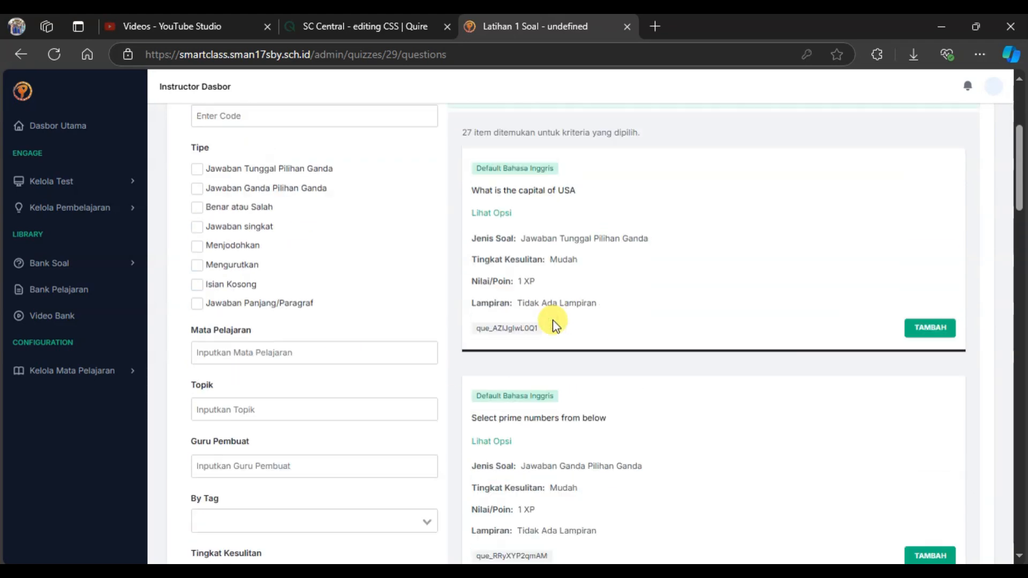
Add several more questions from the unfiltered list to the quiz, loading further entries, and view the questions already included.
scroll(592, 319, down, 4)
scroll(521, 360, down, 10)
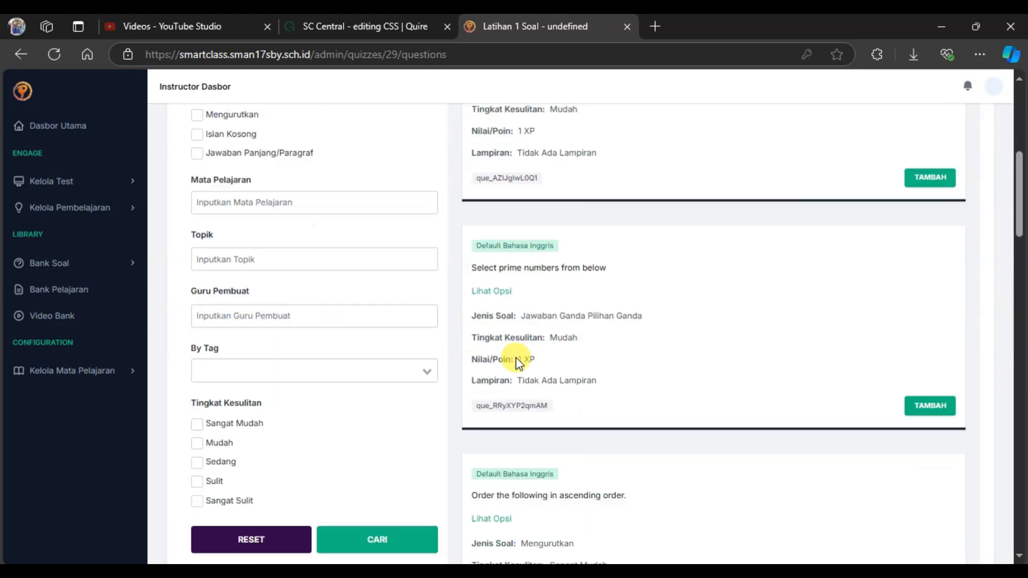
click(930, 335)
click(929, 332)
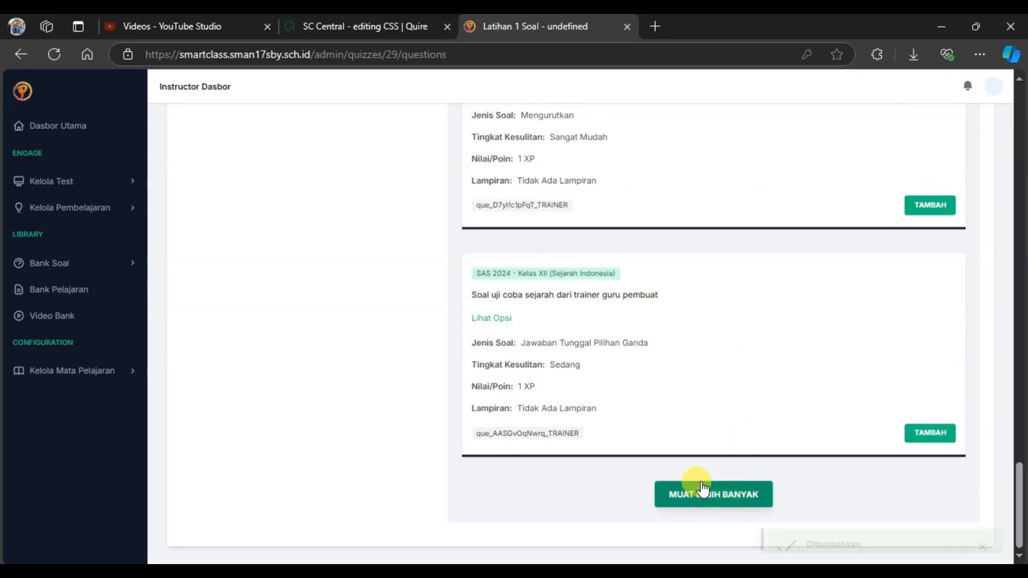
click(708, 491)
click(931, 285)
click(931, 292)
scroll(561, 286, up, 20)
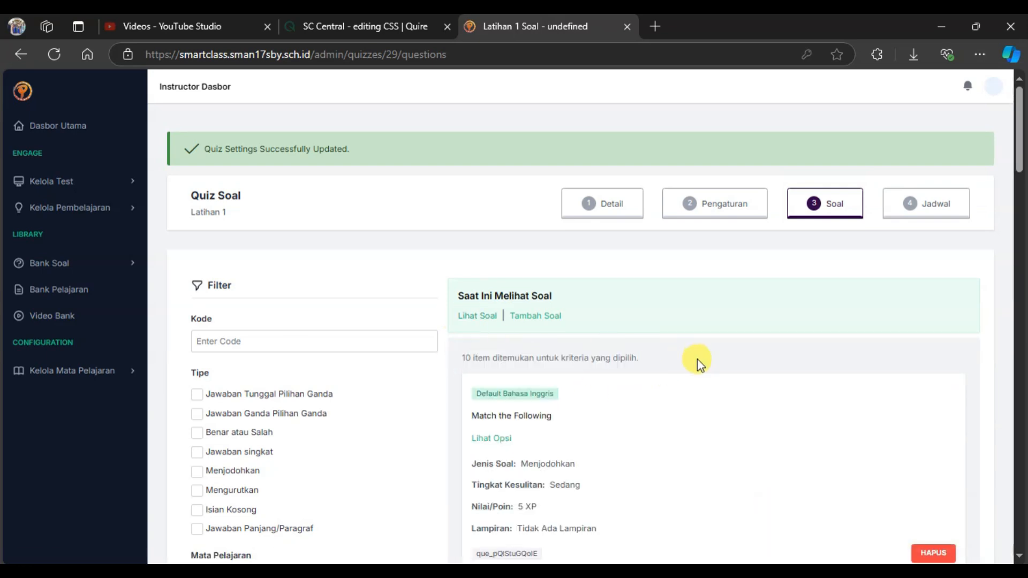
Change the quiz's status to Diterbitkan in its details and save the update.
click(555, 196)
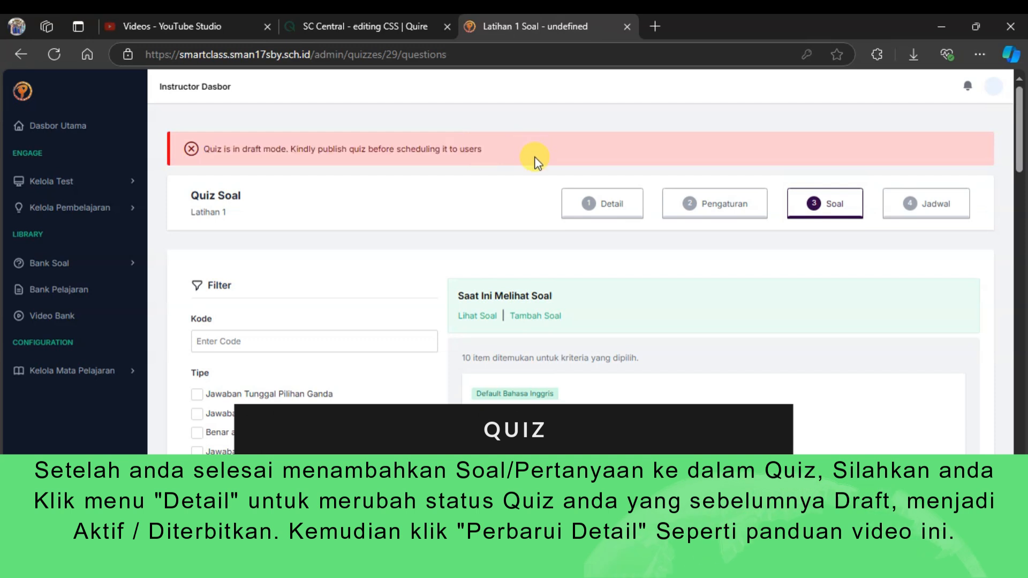
click(609, 208)
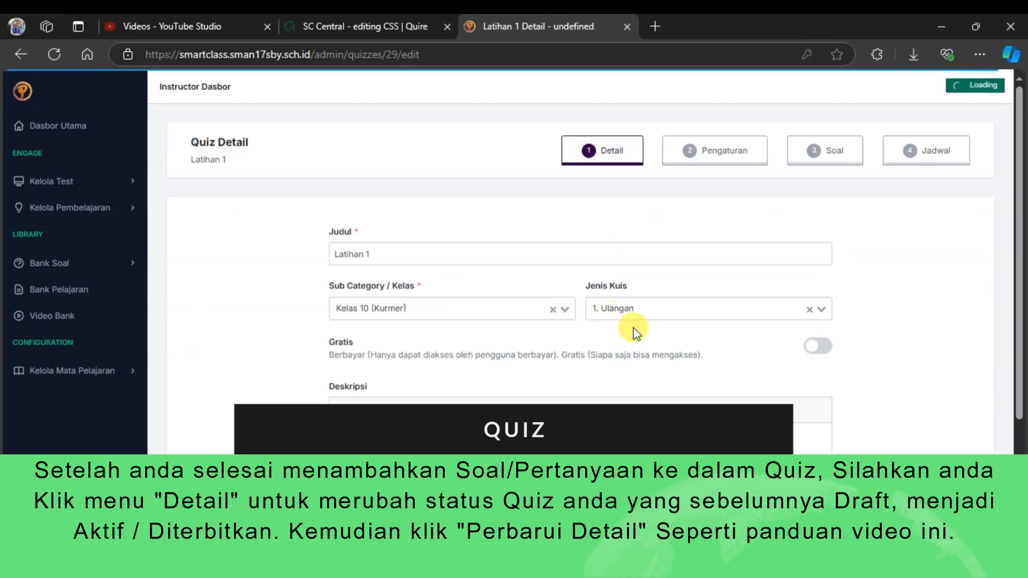
scroll(683, 355, down, 4)
click(818, 453)
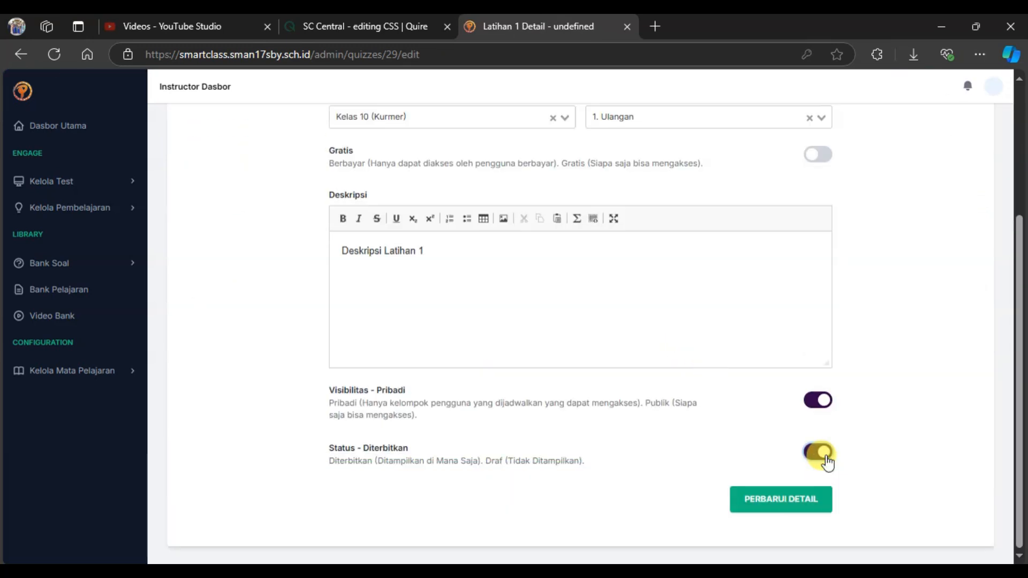
click(801, 502)
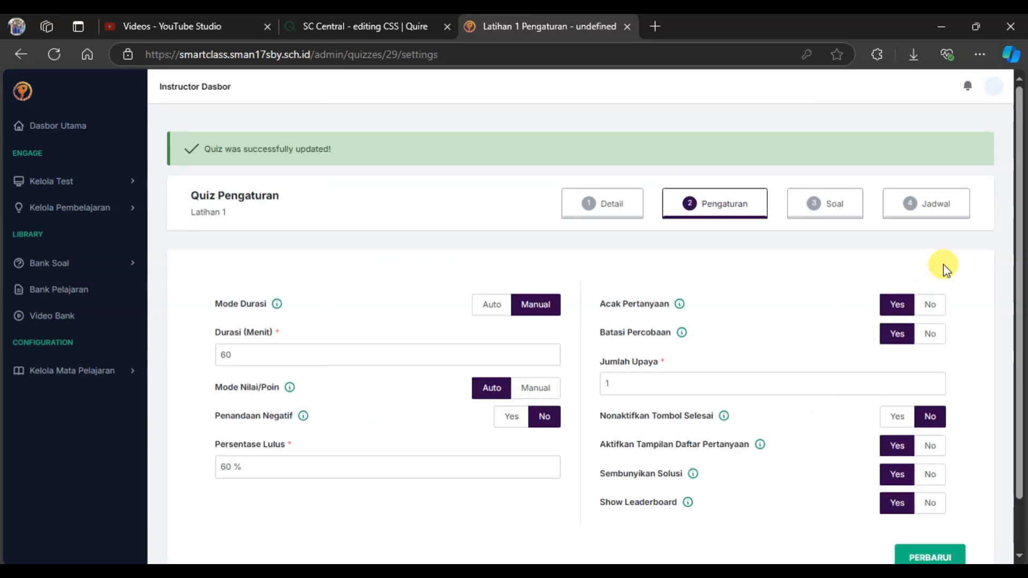
Start a new Fleksibel schedule for the quiz, running from October 28th 2024 at 00:00 to October 31st 2024 at 15:00.
click(947, 208)
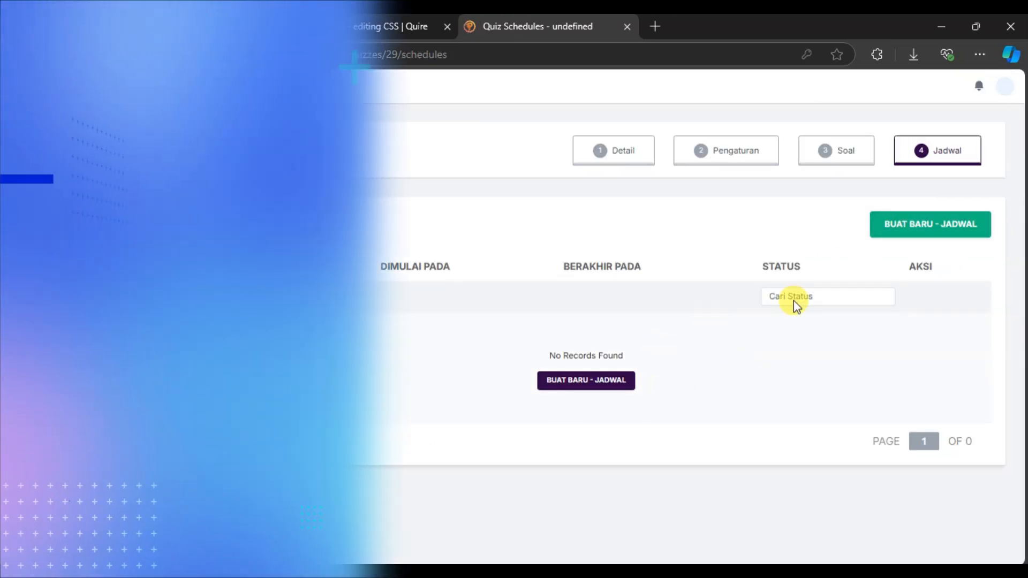
click(919, 241)
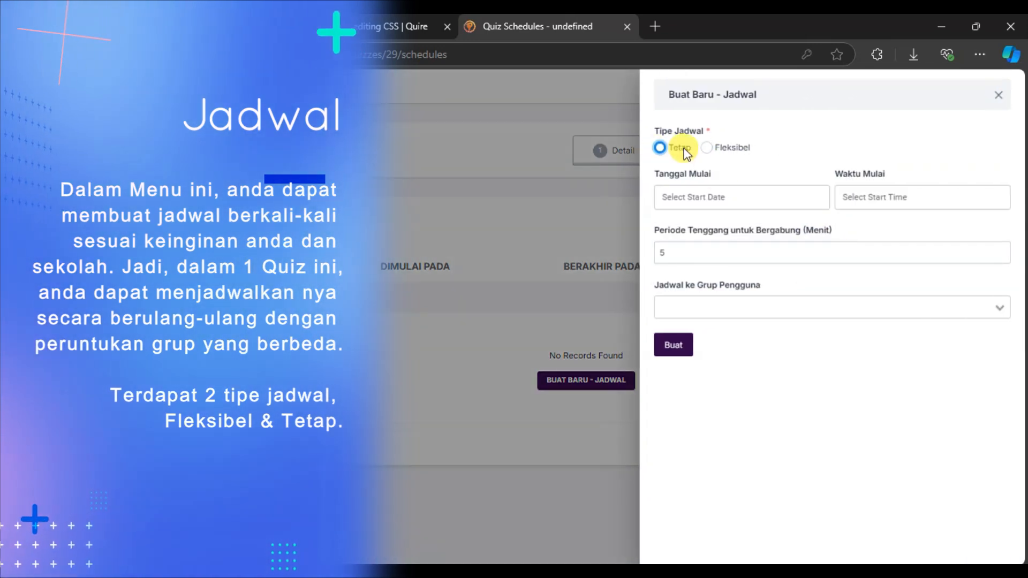
click(707, 148)
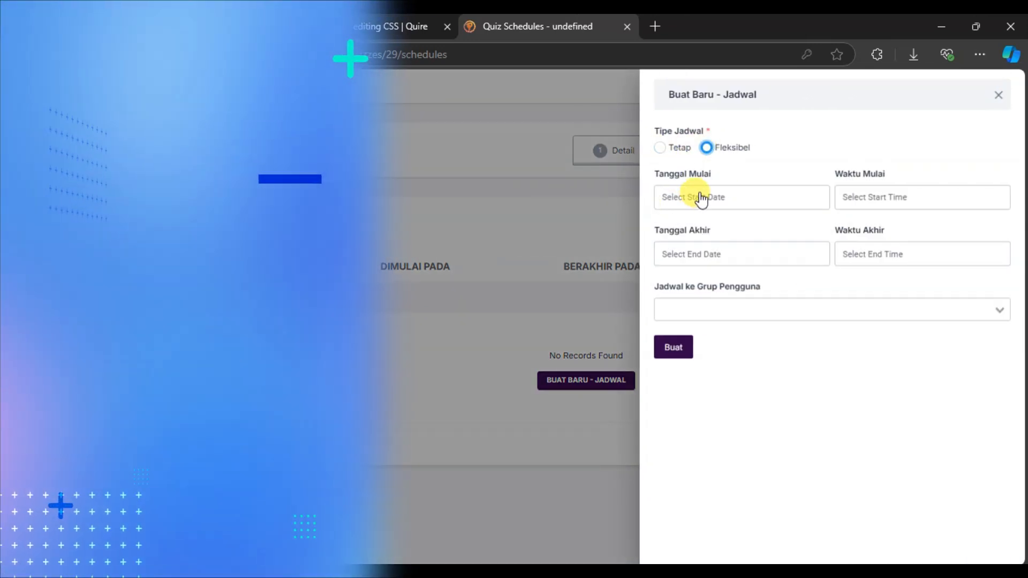
click(697, 197)
click(748, 408)
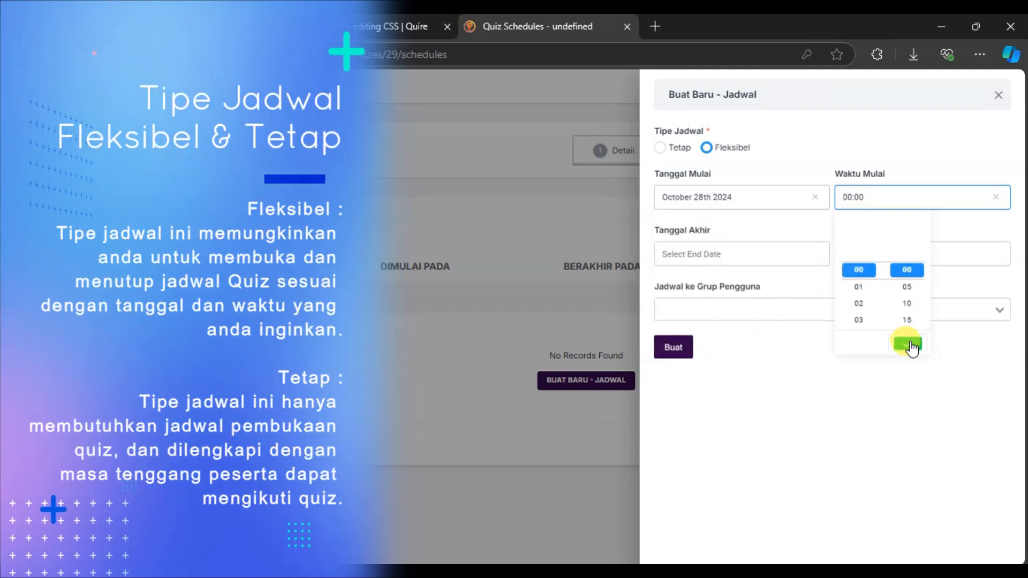
click(909, 344)
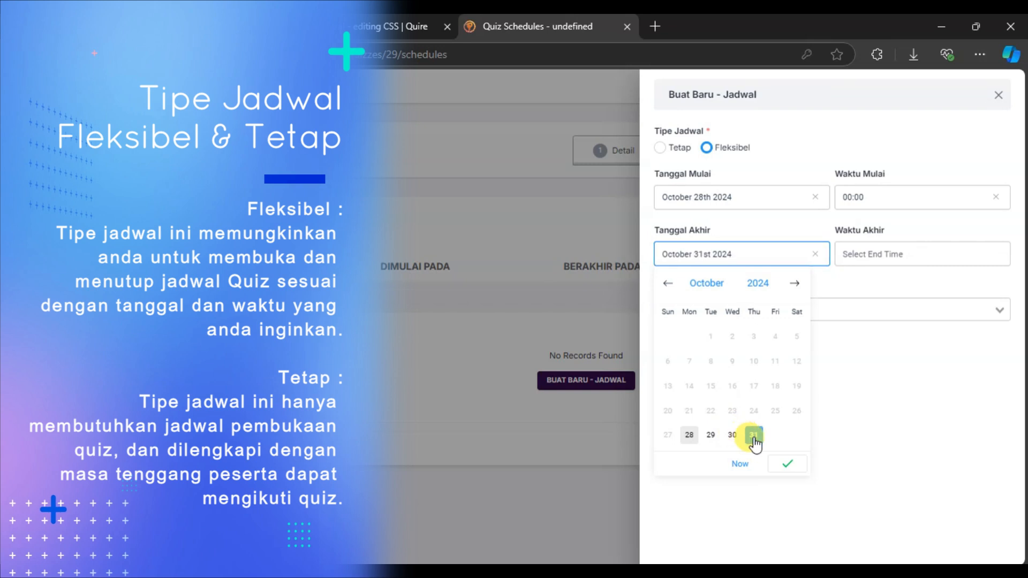
click(899, 256)
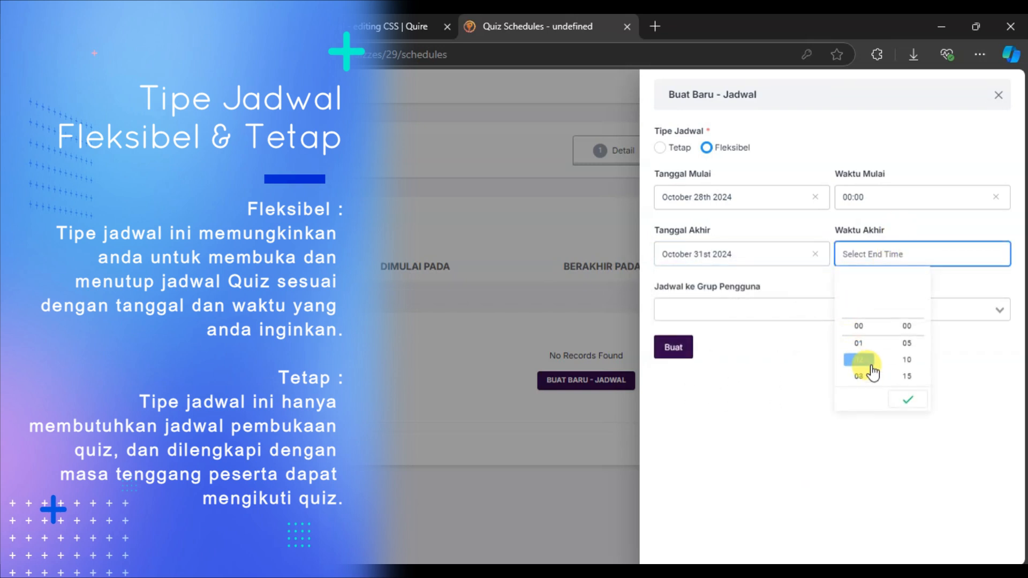
click(859, 360)
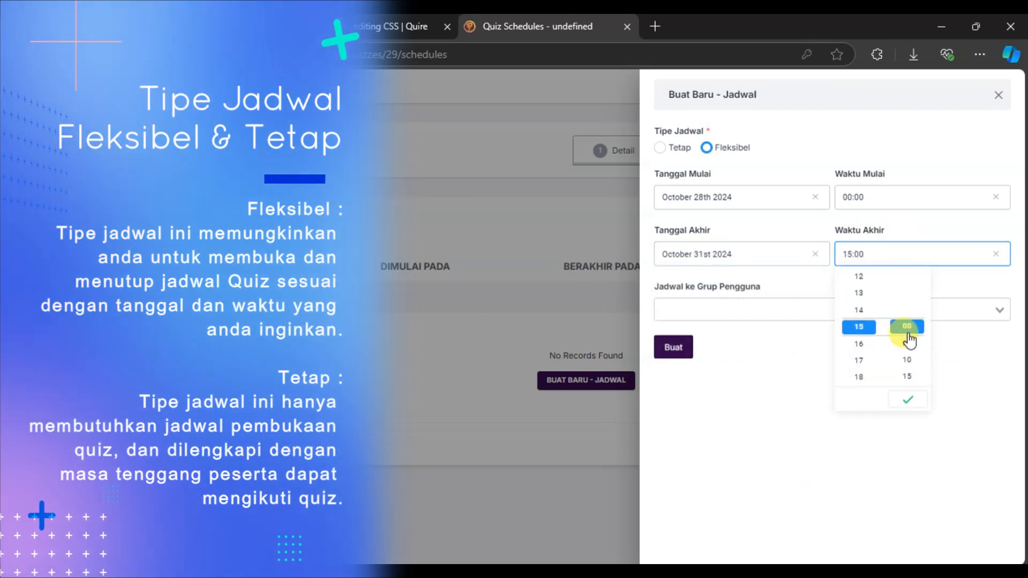
click(910, 400)
Assign the flexible schedule to the user groups Kelas 10 - 1, Kelas 10 - 2 and Kelas 10 - 3 and create it.
click(782, 313)
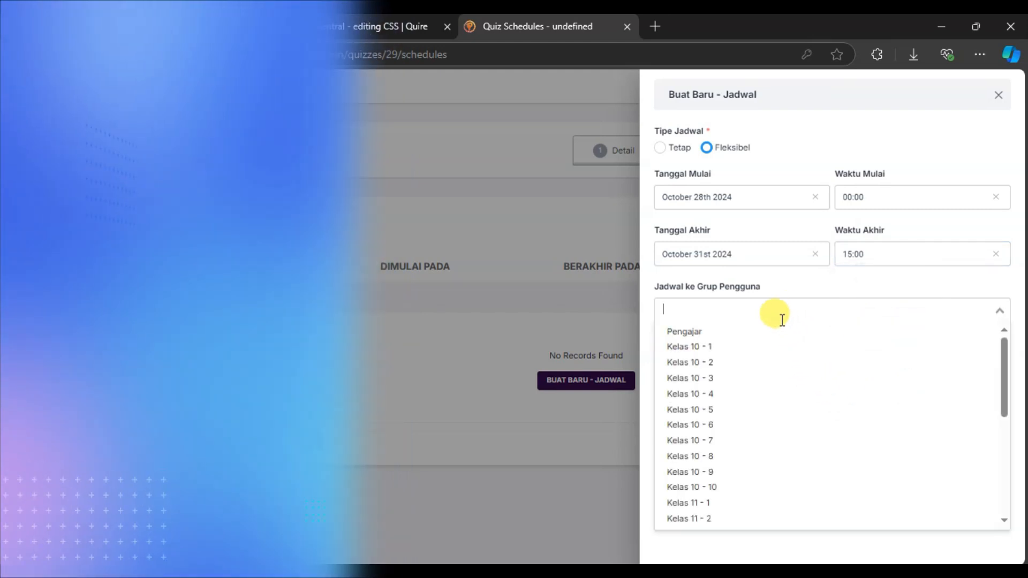
click(714, 350)
click(774, 316)
click(765, 360)
click(813, 315)
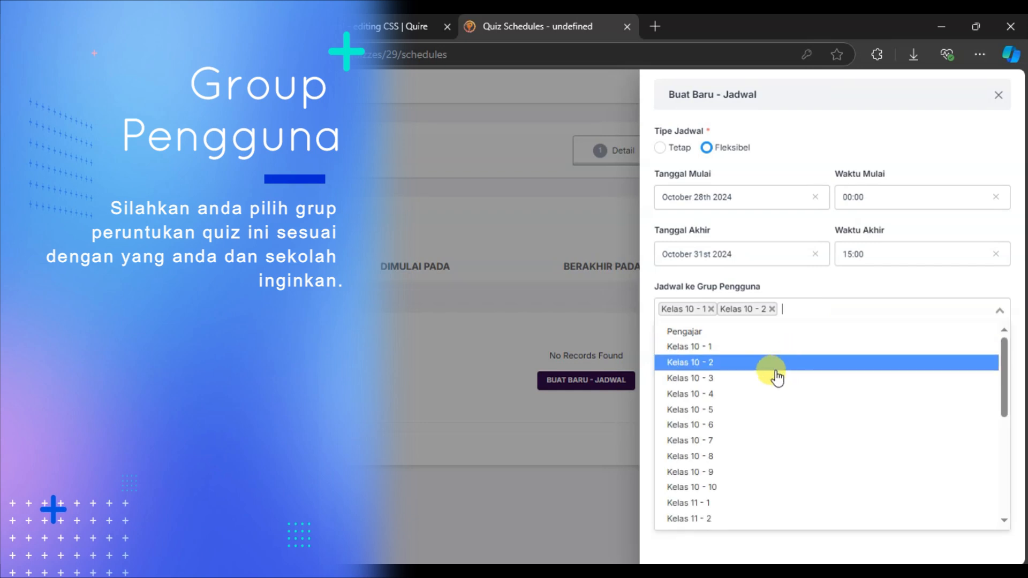
click(766, 378)
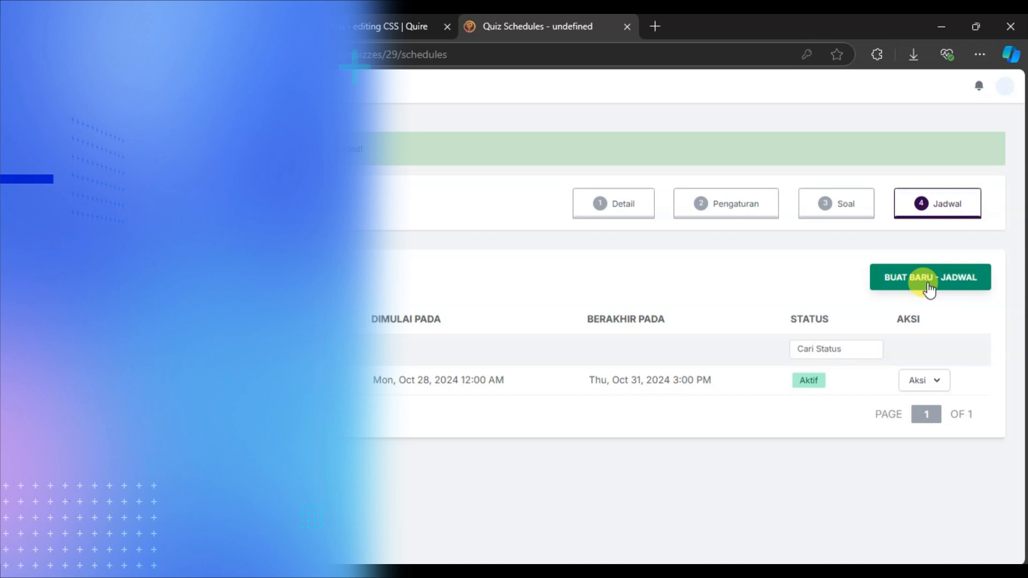
Start a second schedule of type Tetap on October 28th 2024 at 15:30 with a joining grace period of 10 minutes.
click(929, 289)
click(664, 150)
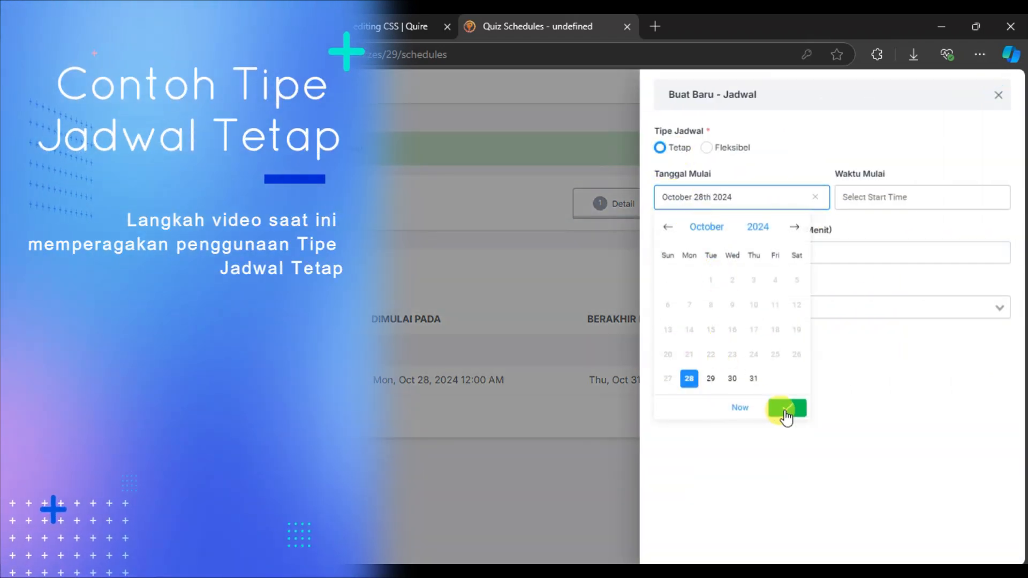
click(876, 203)
scroll(868, 305, up, 5)
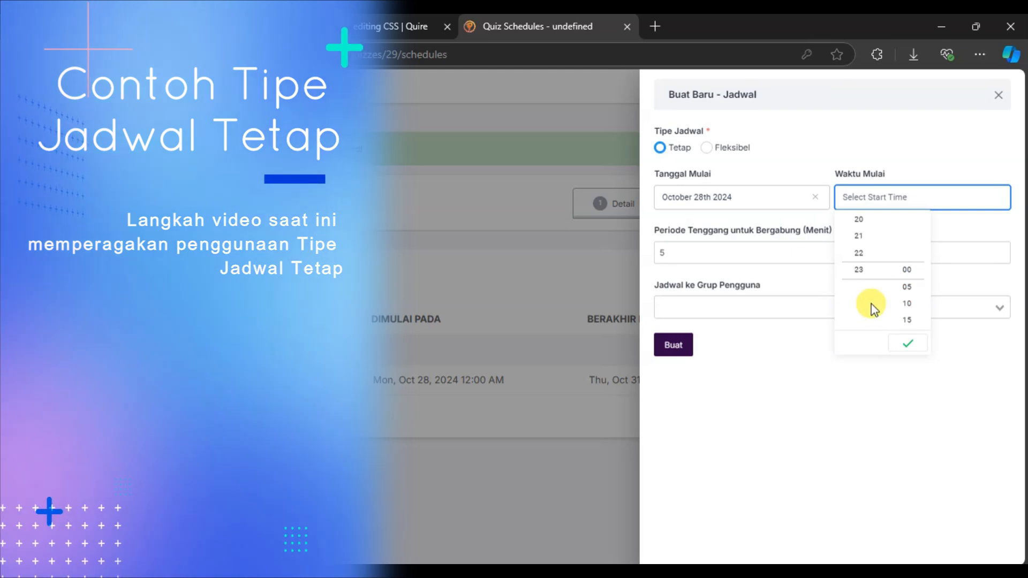
click(859, 274)
scroll(863, 310, down, 1)
scroll(911, 294, down, 4)
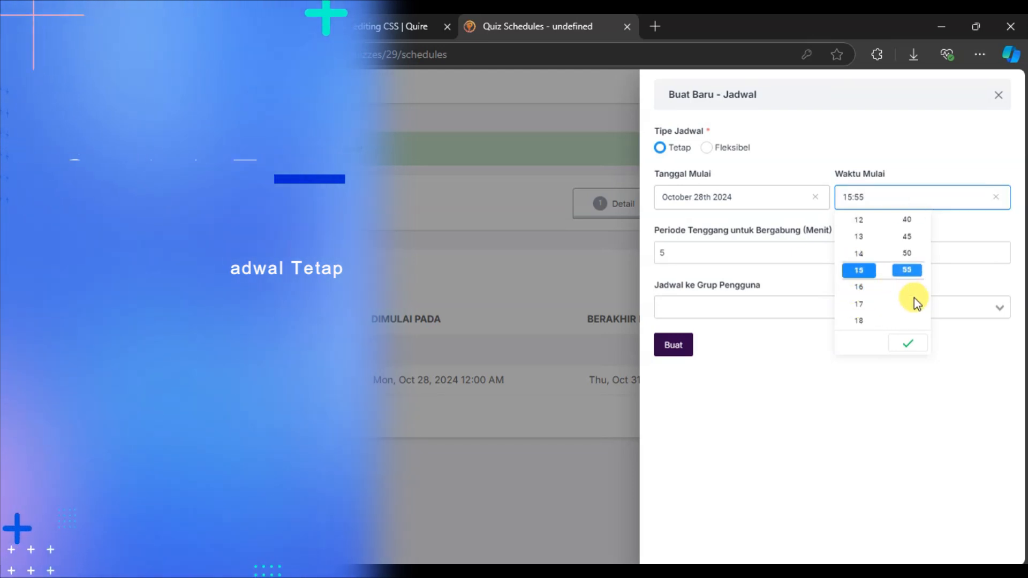
scroll(910, 294, up, 3)
click(896, 346)
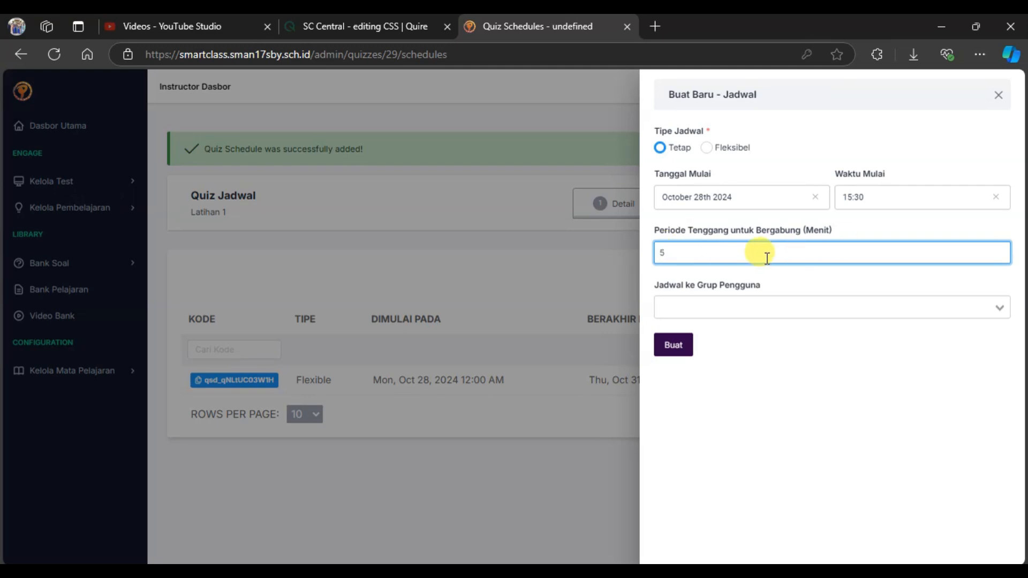
click(727, 311)
click(724, 345)
click(743, 313)
click(747, 359)
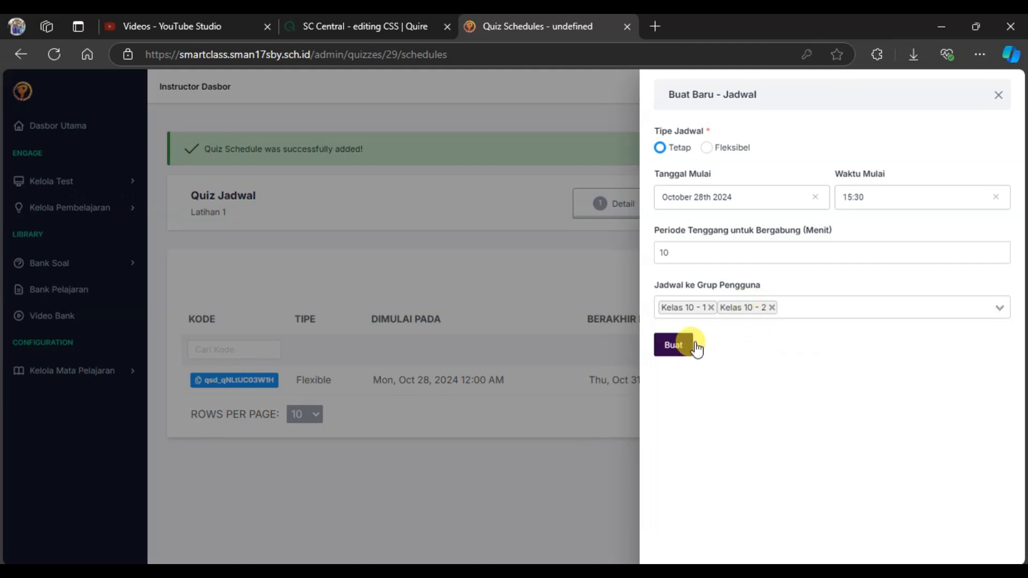
Assign the fixed schedule to the user groups Kelas 10 - 6 and Kelas 10 - 7 and create it.
click(722, 307)
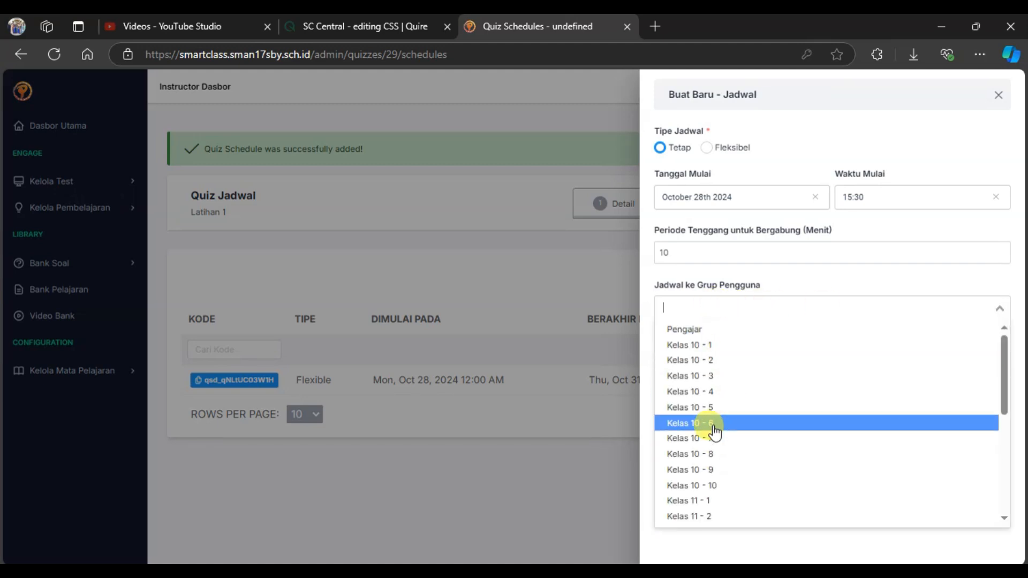
click(715, 424)
click(767, 308)
click(718, 439)
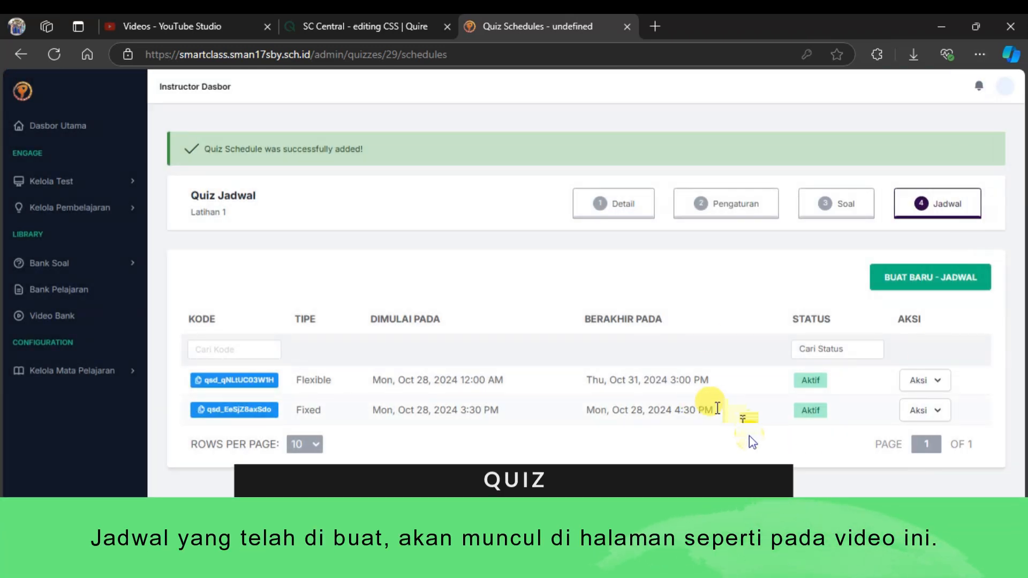
Sign out of the instructor account and sign in with the student account.
click(1009, 101)
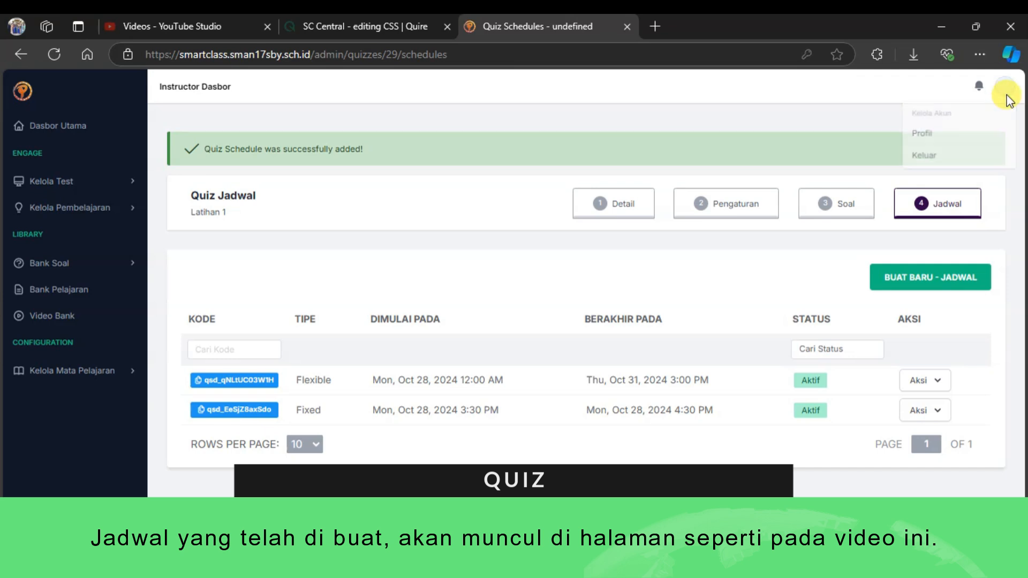
click(957, 159)
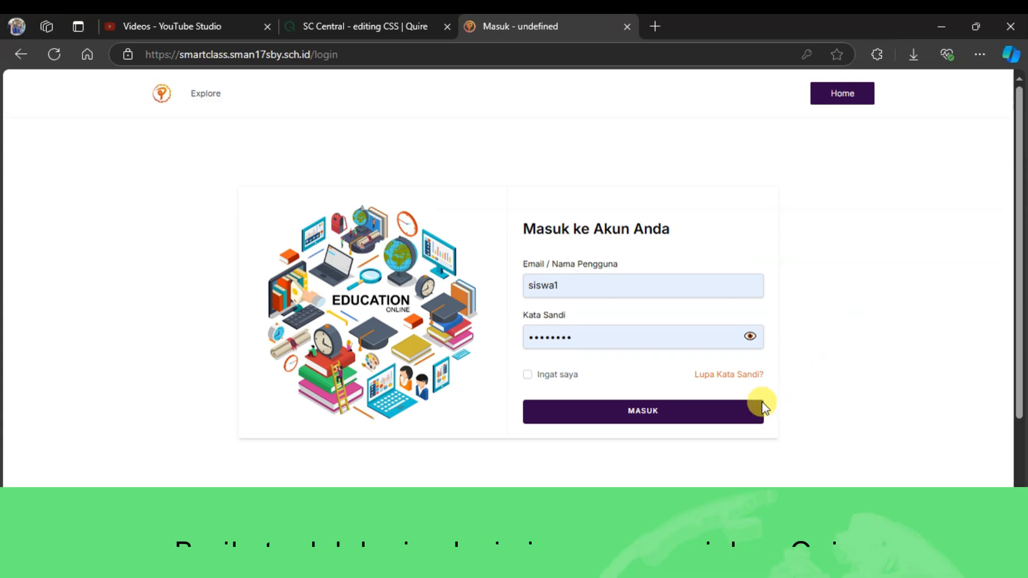
click(714, 407)
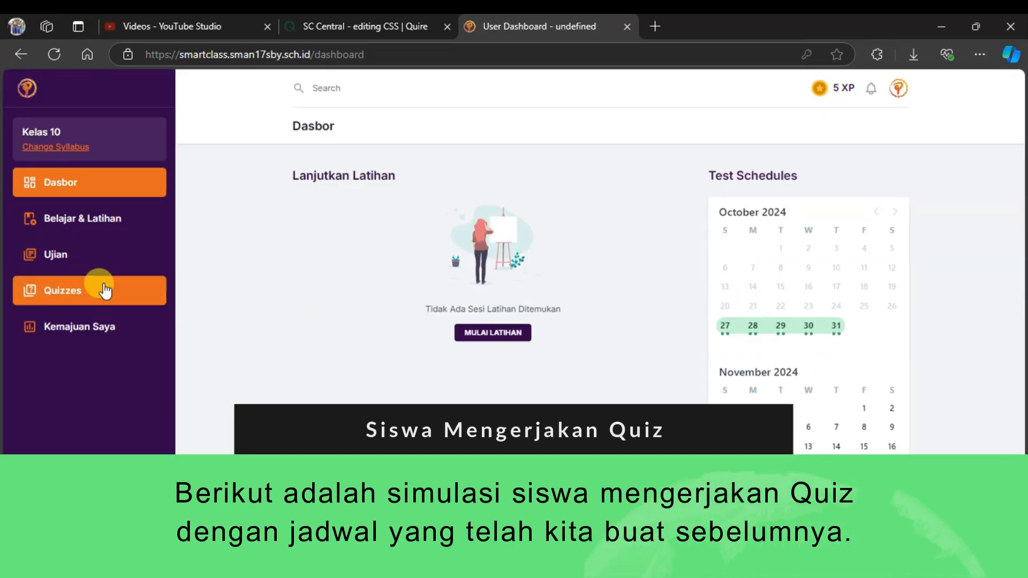
Check the student's test schedule calendar, and examine the title and availability period of Latihan 1 among the live quizzes.
click(55, 54)
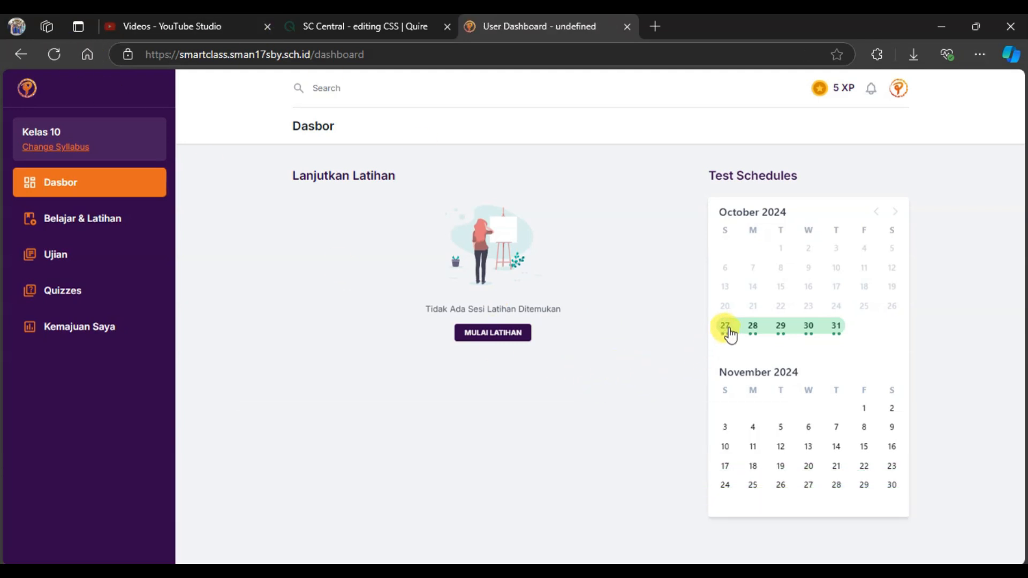
mouse_move(730, 335)
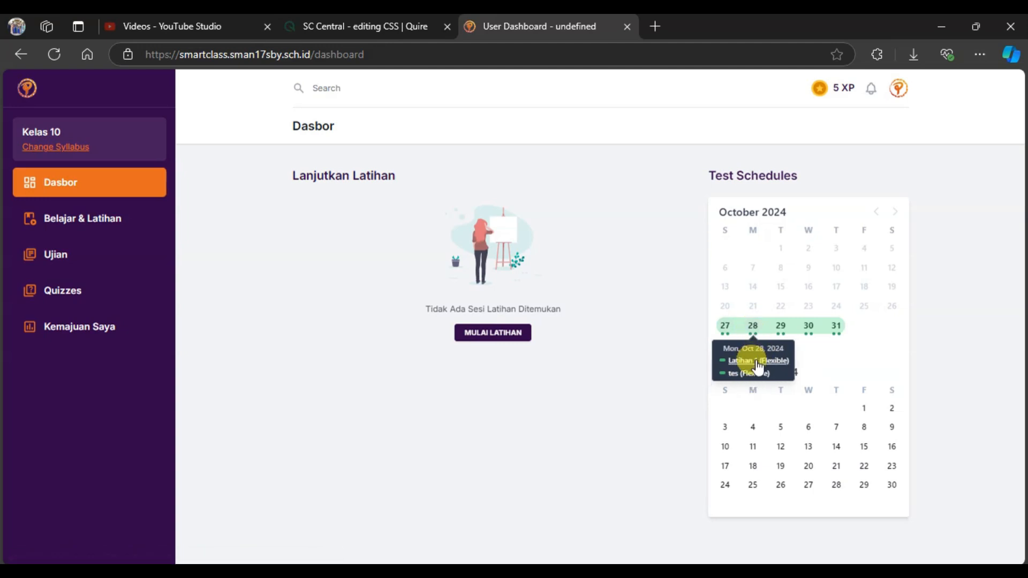
click(95, 290)
scroll(428, 341, down, 1)
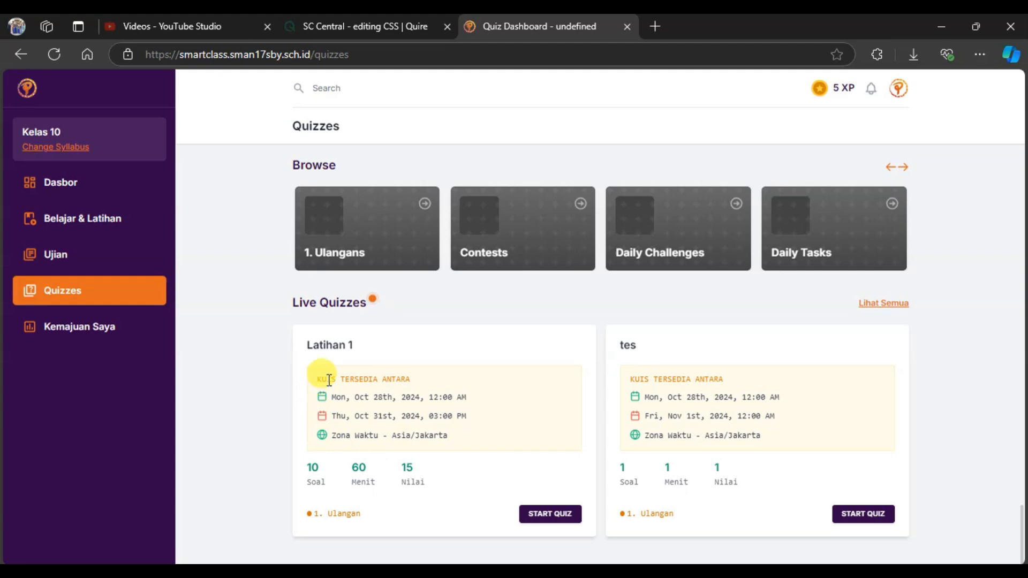
drag(317, 378, 462, 382)
click(460, 381)
drag(306, 341, 429, 346)
click(429, 348)
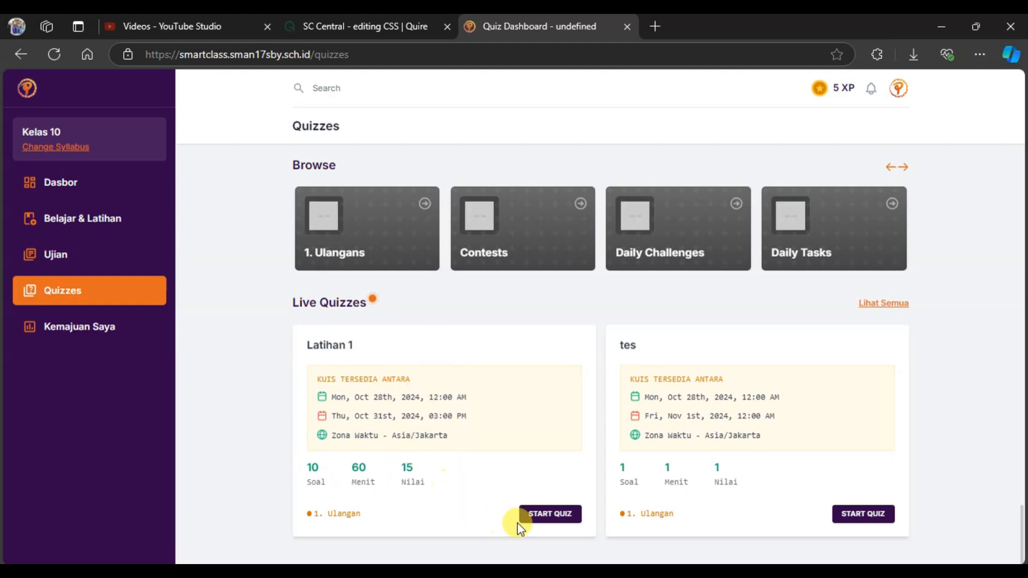
Open the live quiz Latihan 1 and confirm that all of its instructions have been read and understood.
click(556, 517)
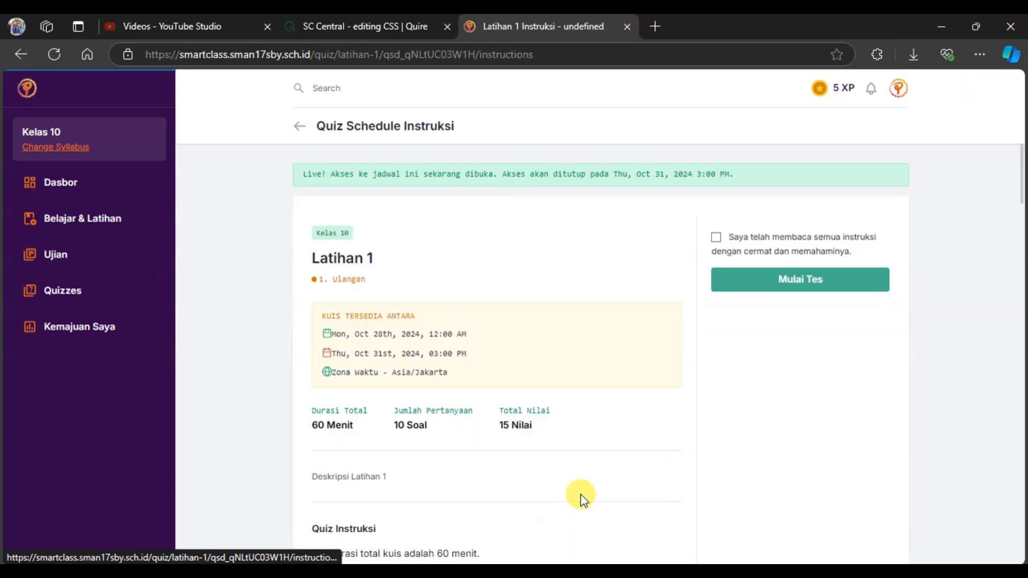
click(719, 237)
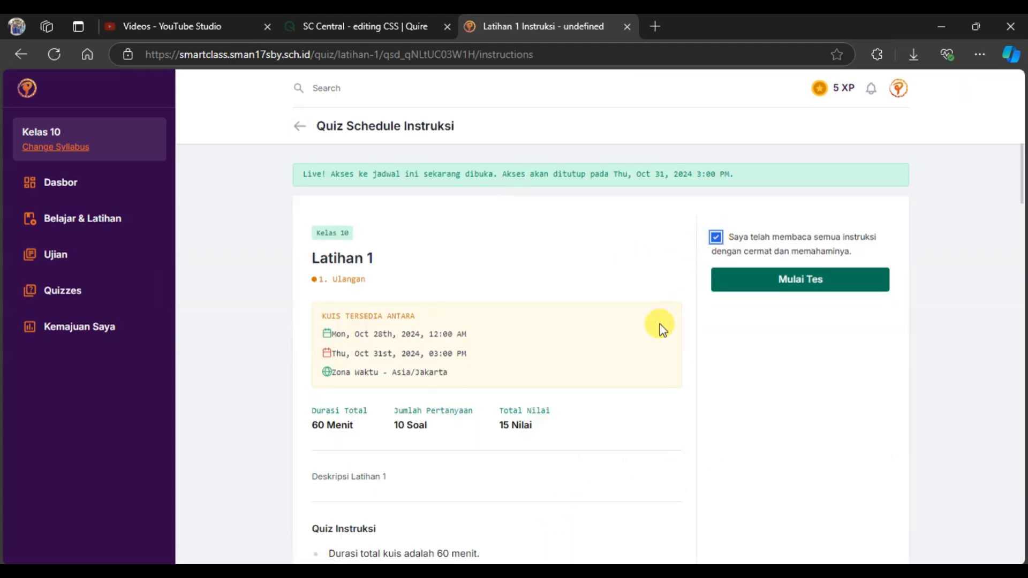
Examine the quiz instructions on duration, number of questions, points per correct answer, penalties and minimum passing percentage.
scroll(660, 323, down, 7)
scroll(616, 317, down, 1)
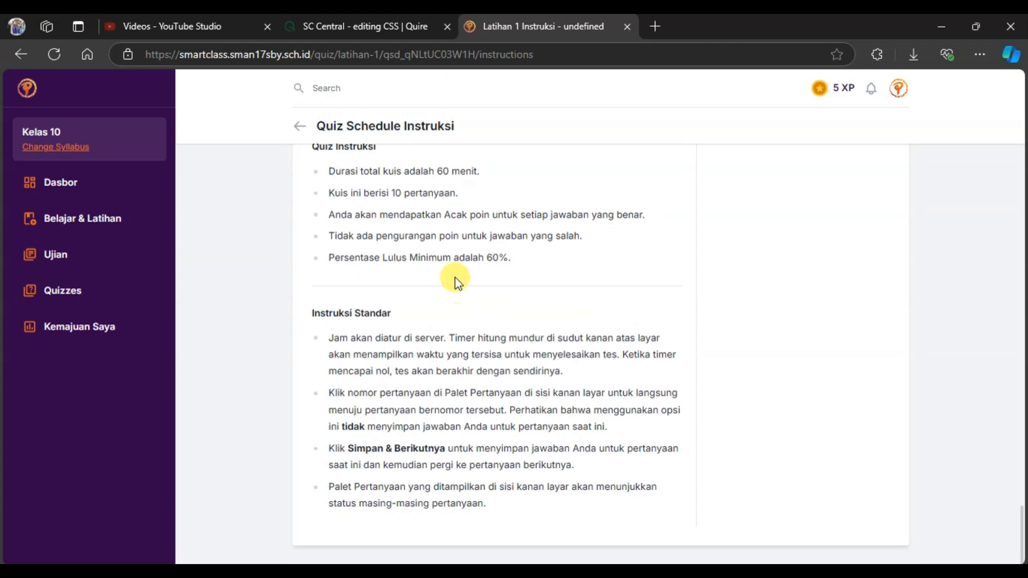
drag(344, 258, 526, 261)
drag(328, 193, 523, 193)
drag(328, 171, 480, 171)
drag(356, 214, 668, 213)
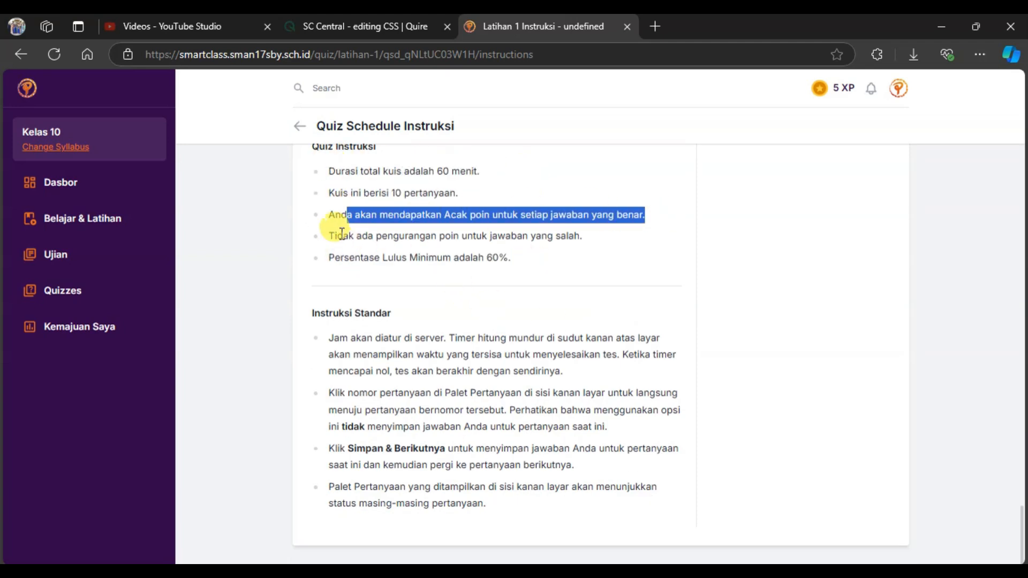
drag(340, 236, 652, 255)
click(652, 254)
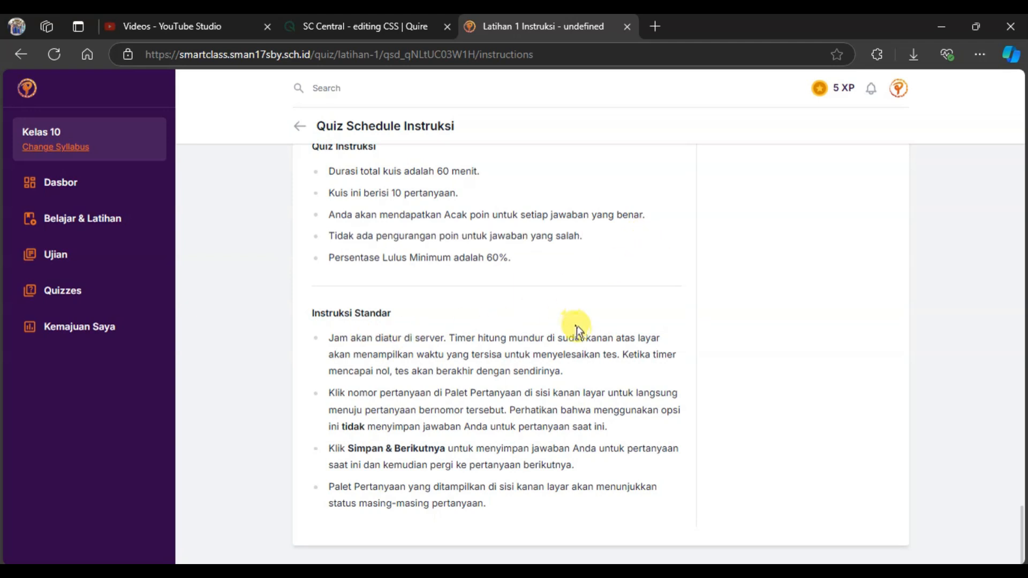
Start the test, fill both blanks of question 1 with "tes" and save the answer.
scroll(590, 332, up, 7)
click(778, 288)
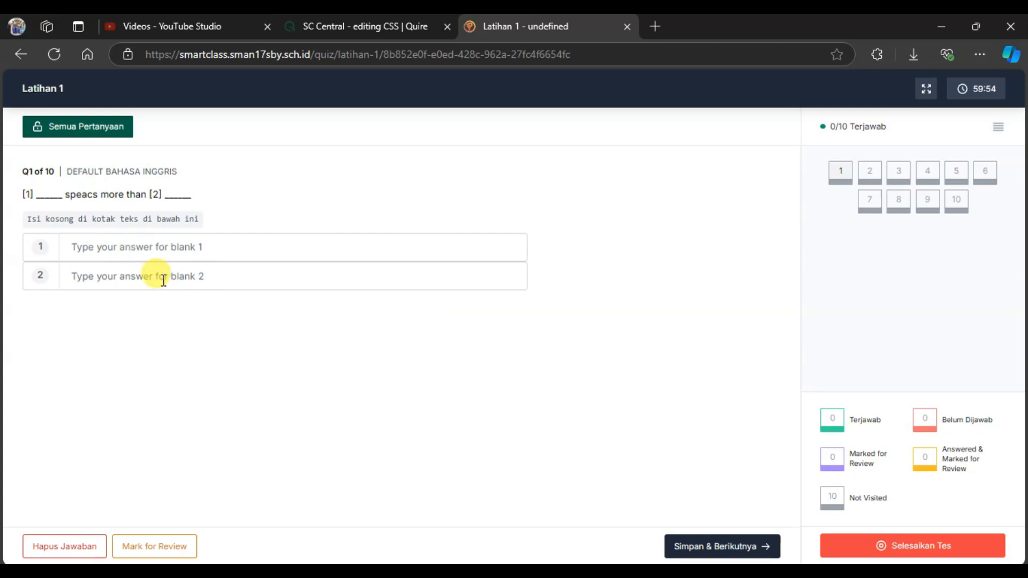
text(tes)
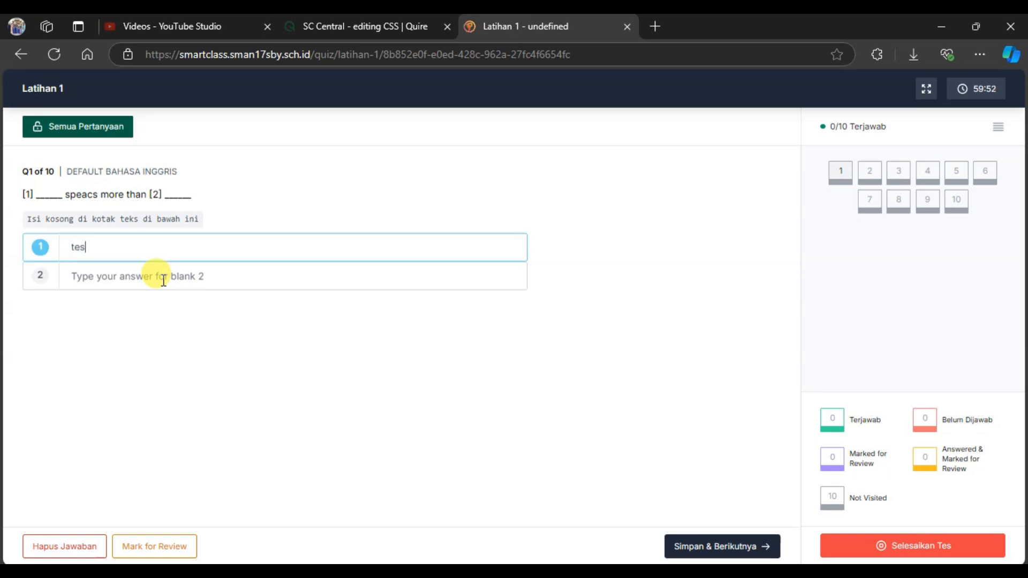
click(163, 280)
text(tes)
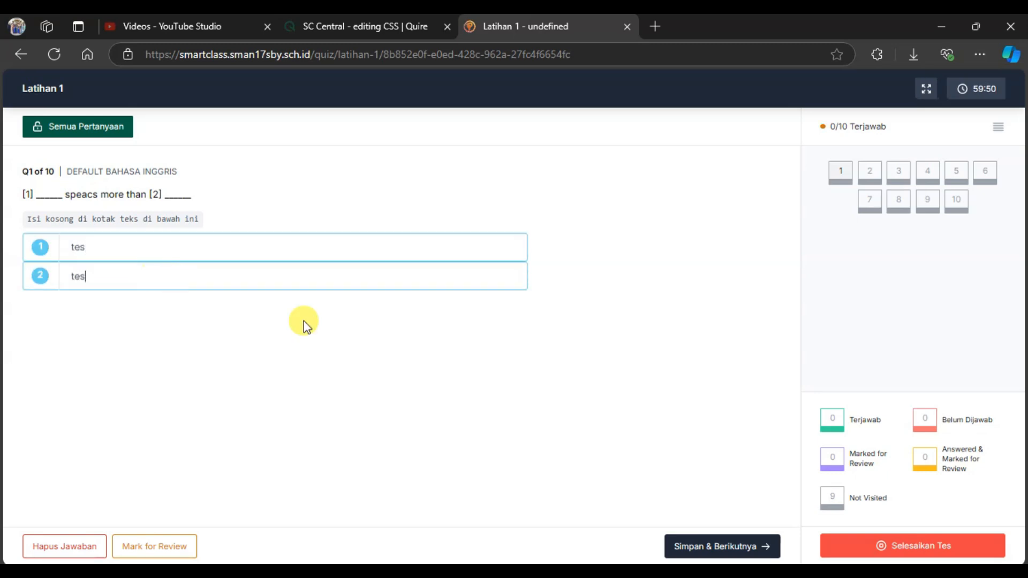
click(720, 548)
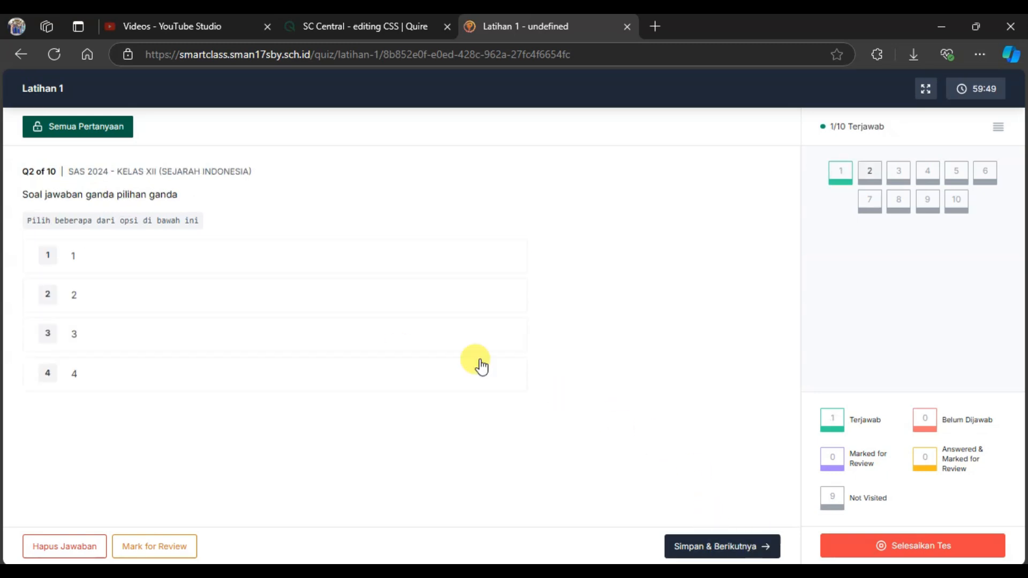
Answer question 2 with options 2 and 3, and question 3 with jawaban 1 and jawaban 2, saving each.
click(136, 294)
click(141, 334)
click(723, 556)
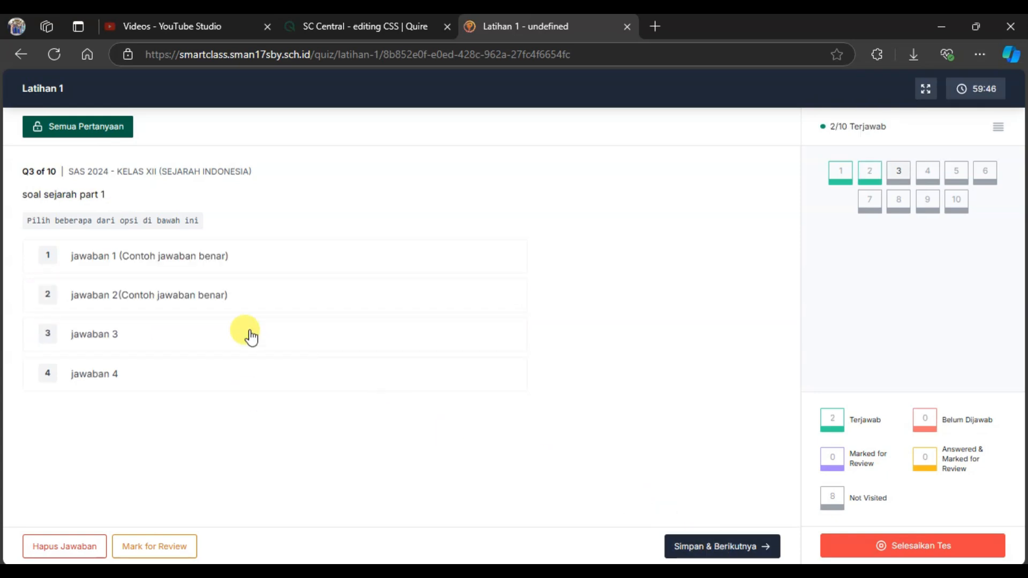
click(207, 276)
click(222, 297)
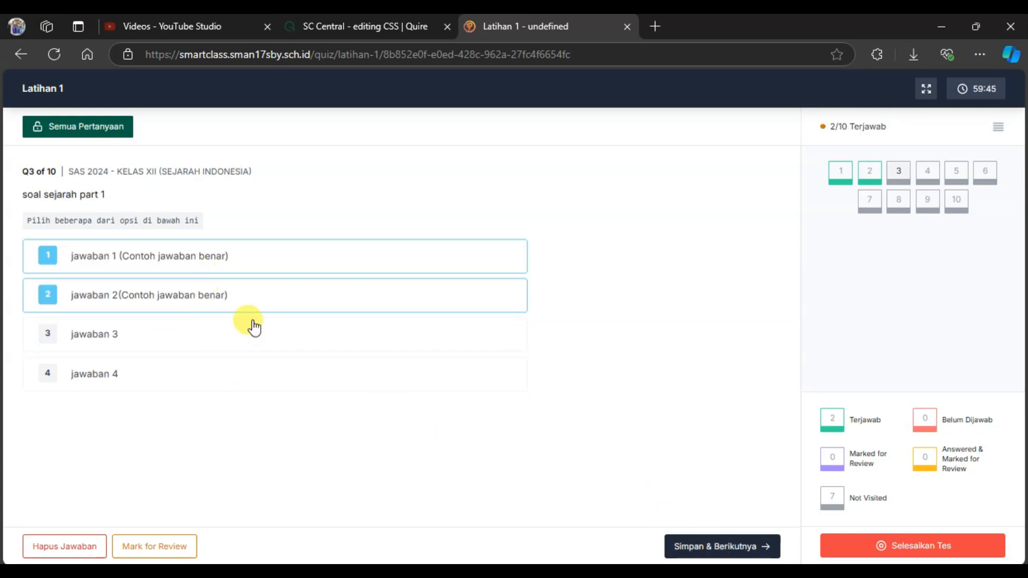
click(728, 547)
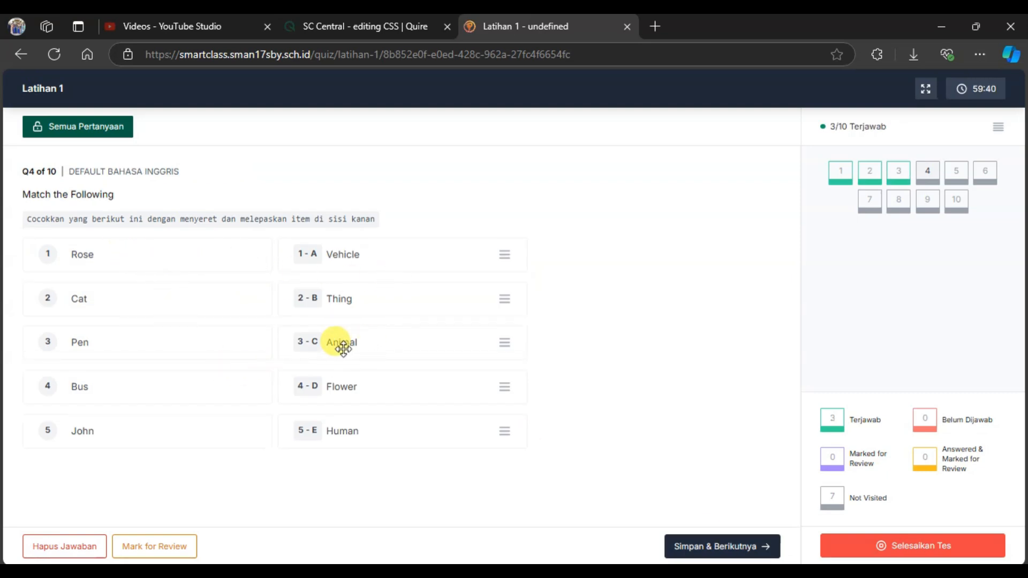
Match Rose with Flower, Cat with Animal, Pen with Thing and Bus with Vehicle in question 4, and save the answer.
drag(339, 303, 351, 419)
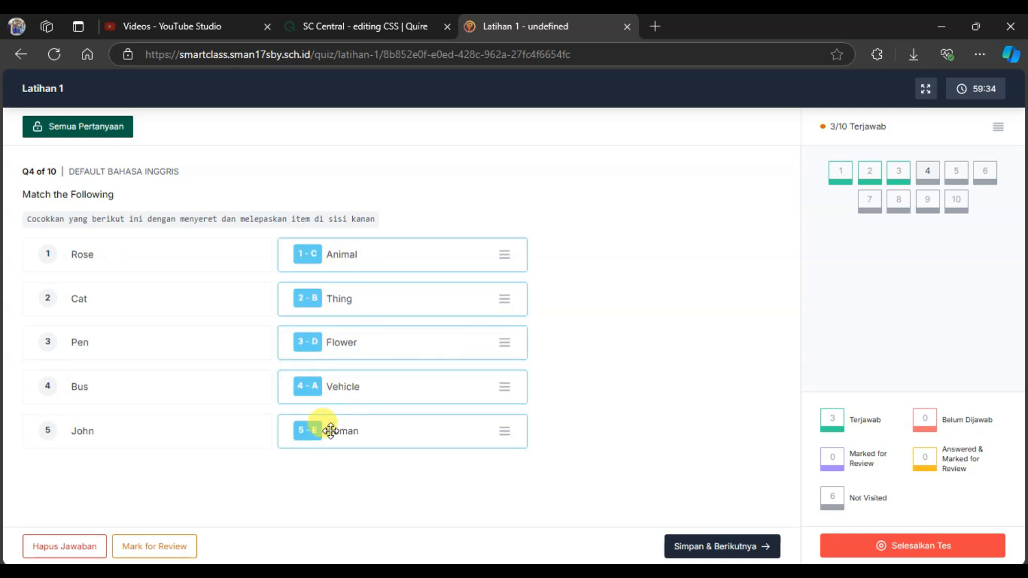
drag(340, 268, 339, 282)
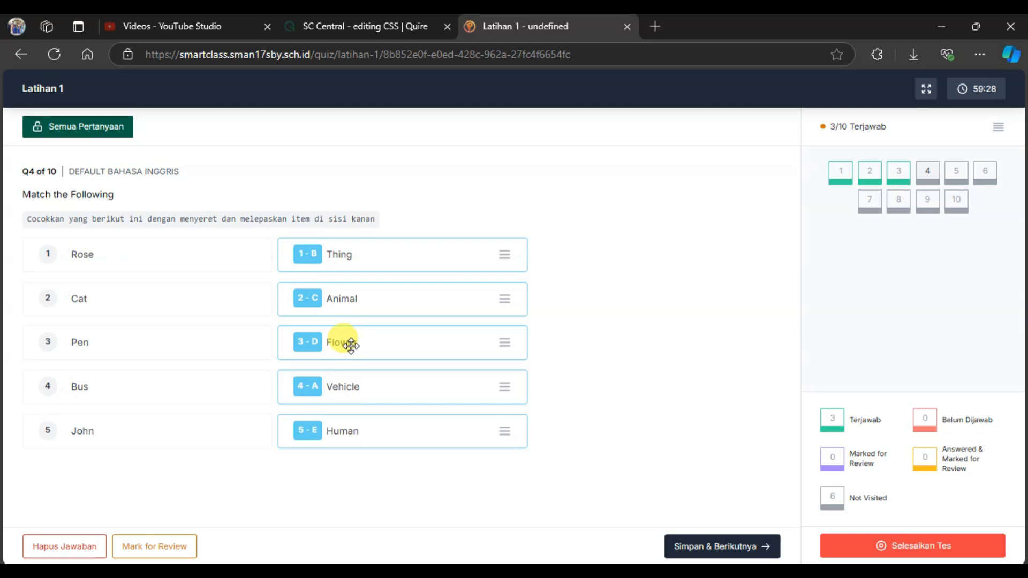
drag(351, 345, 353, 262)
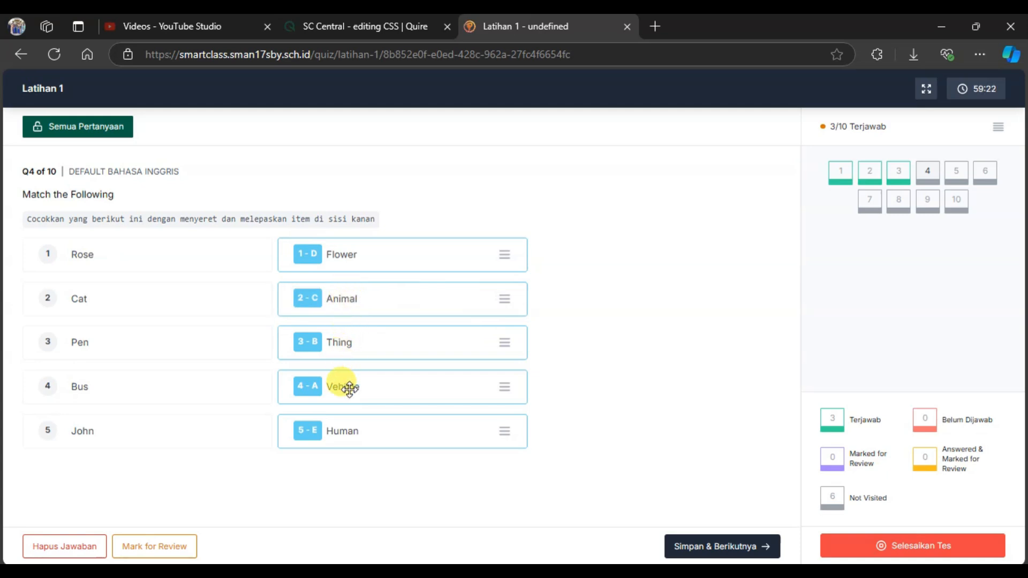
click(749, 546)
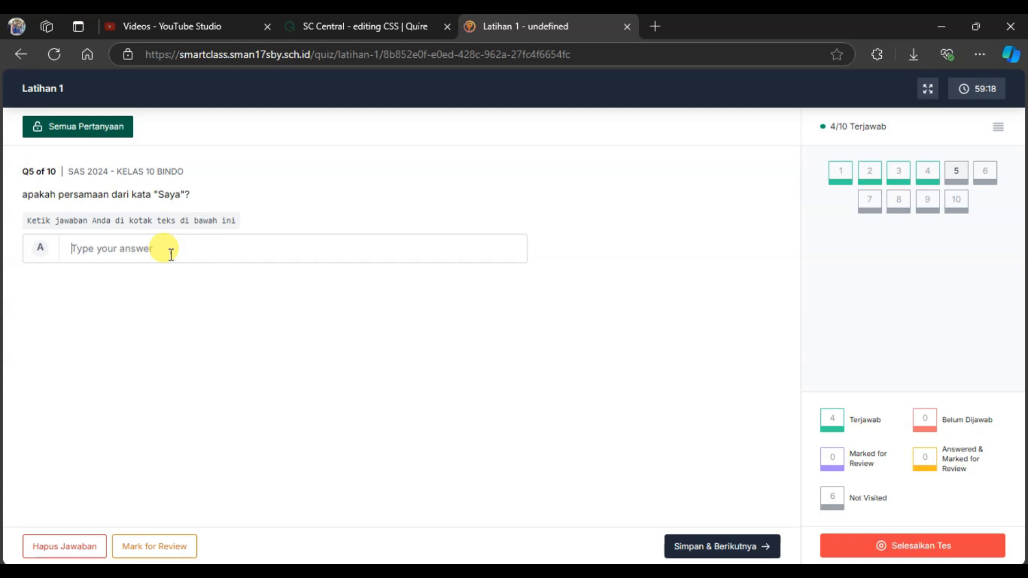
Answer question 5 with "aku", question 6 with TRUE and question 7 with a short placeholder text, saving each.
text(aku)
click(691, 545)
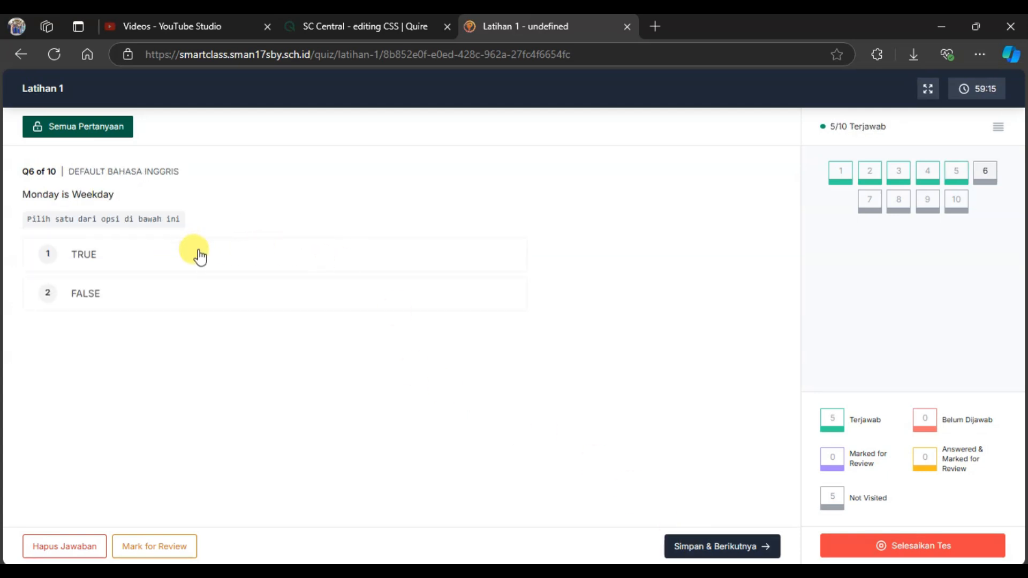
click(199, 257)
click(718, 544)
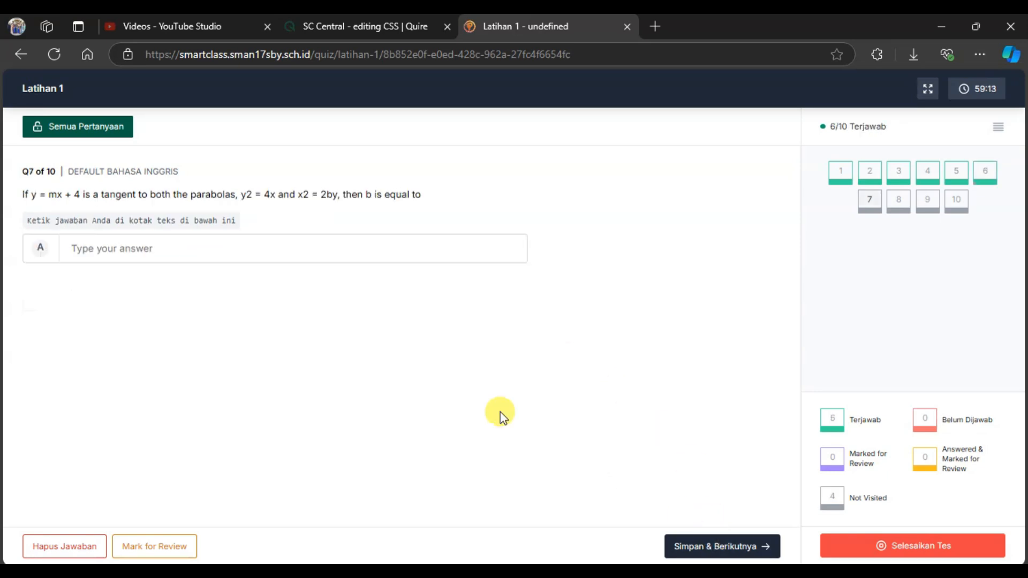
text(asd)
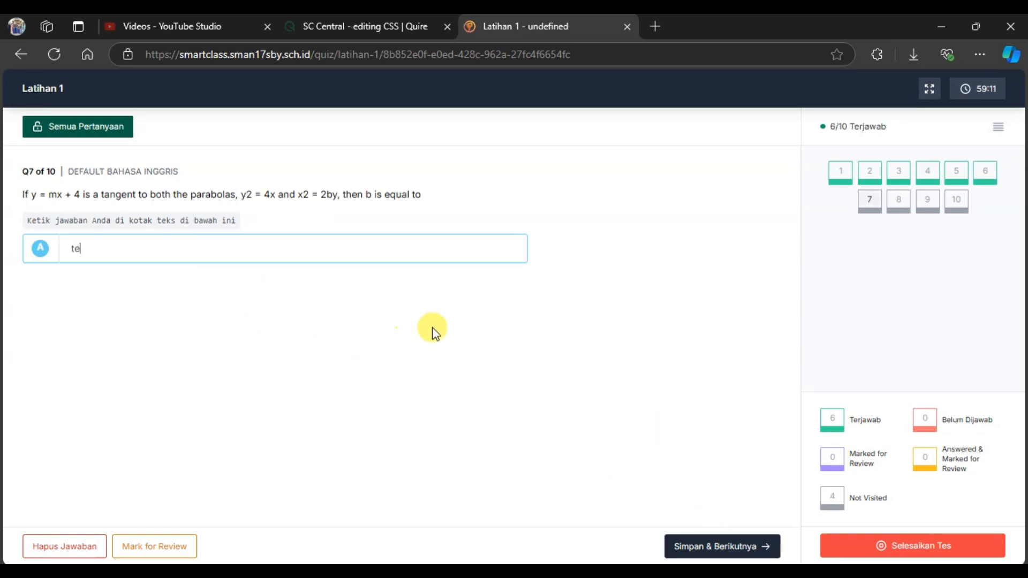
click(703, 549)
Answer the true/false questions 8, 9 and 10 with True and save each answer.
click(209, 256)
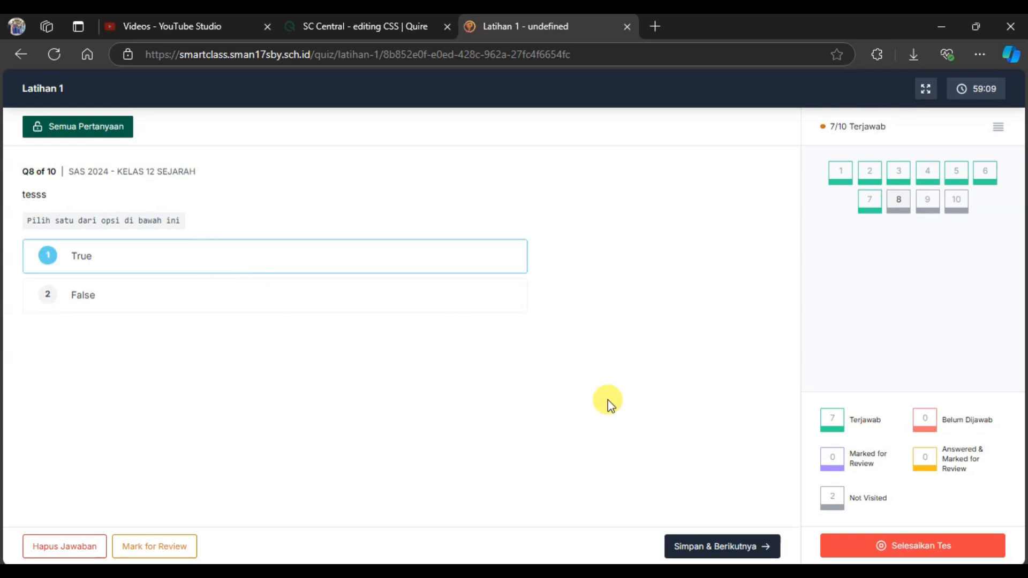
click(693, 544)
click(214, 265)
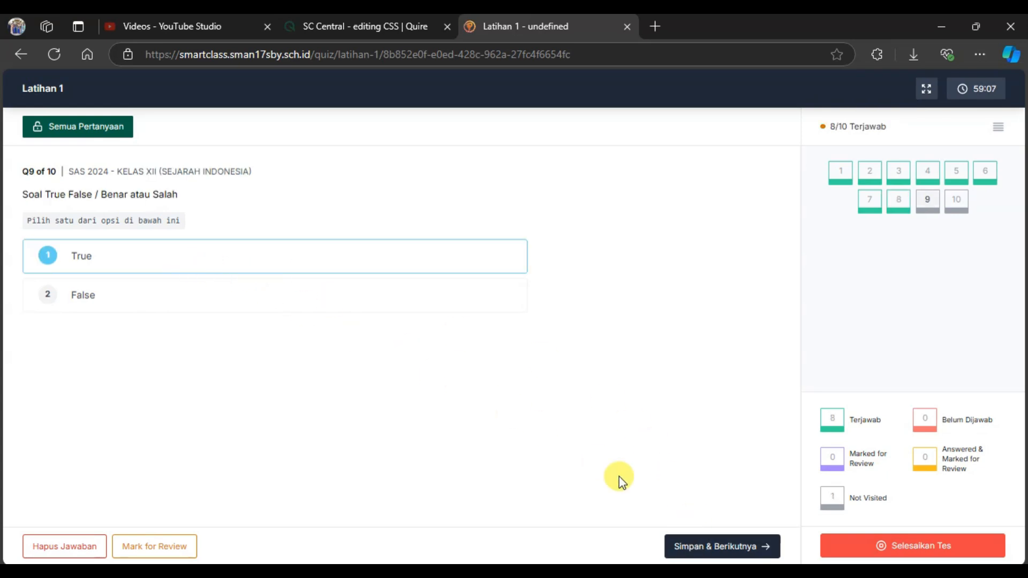
click(677, 544)
click(217, 256)
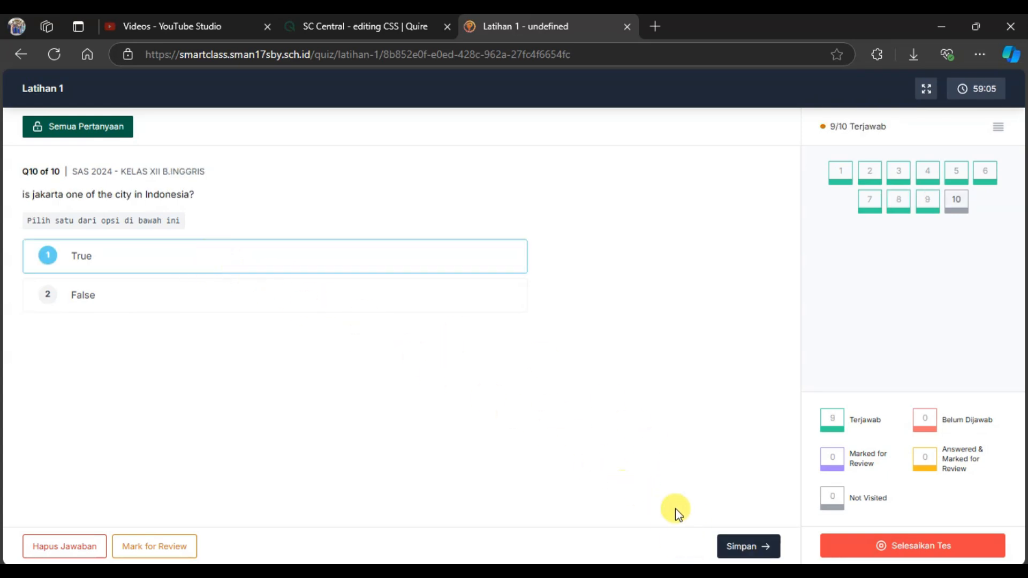
click(772, 547)
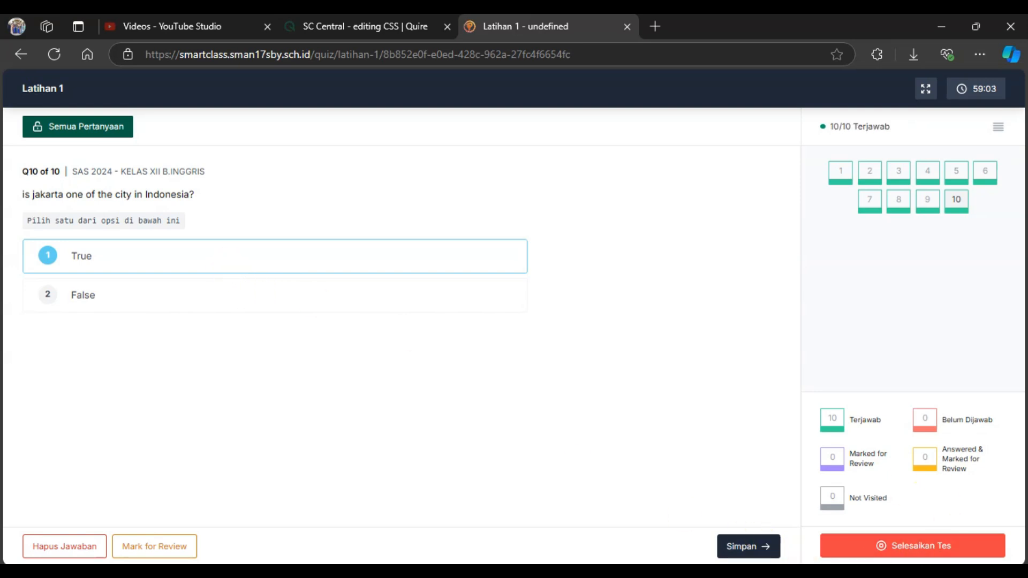
Finish and submit the test, check the score summary and open the detailed results of Latihan 1.
click(930, 546)
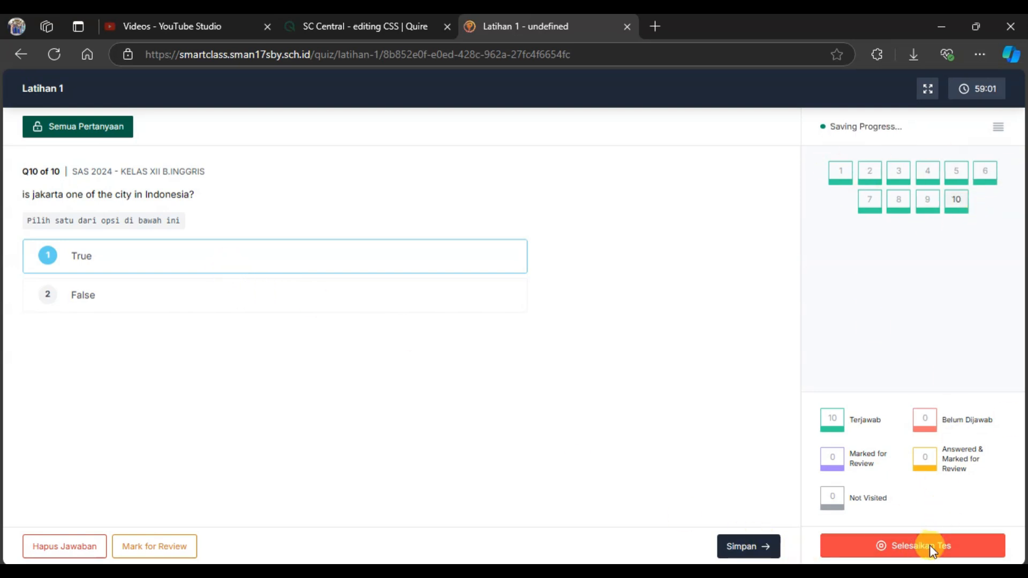
click(589, 414)
drag(385, 251, 548, 251)
click(631, 253)
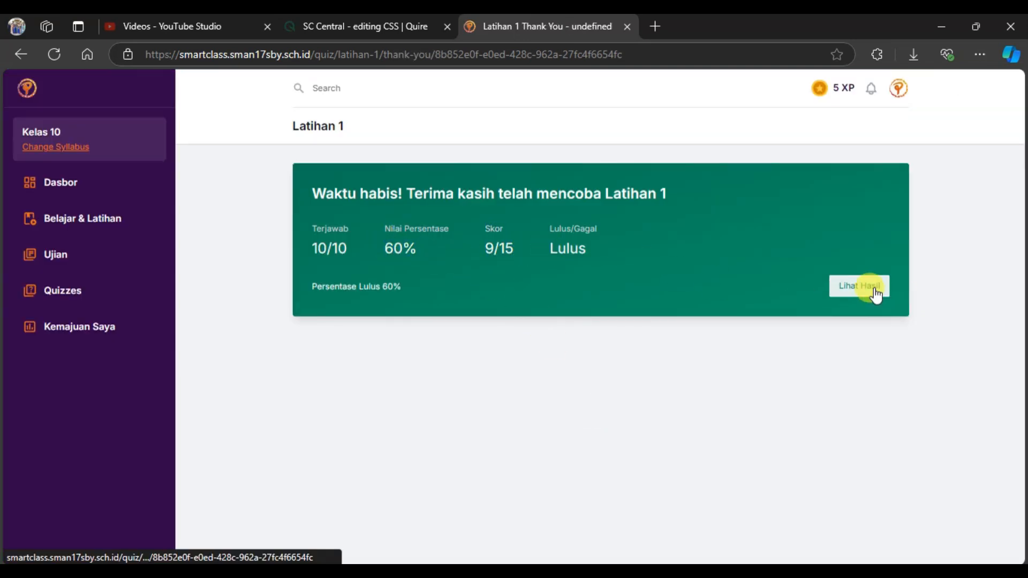
click(875, 292)
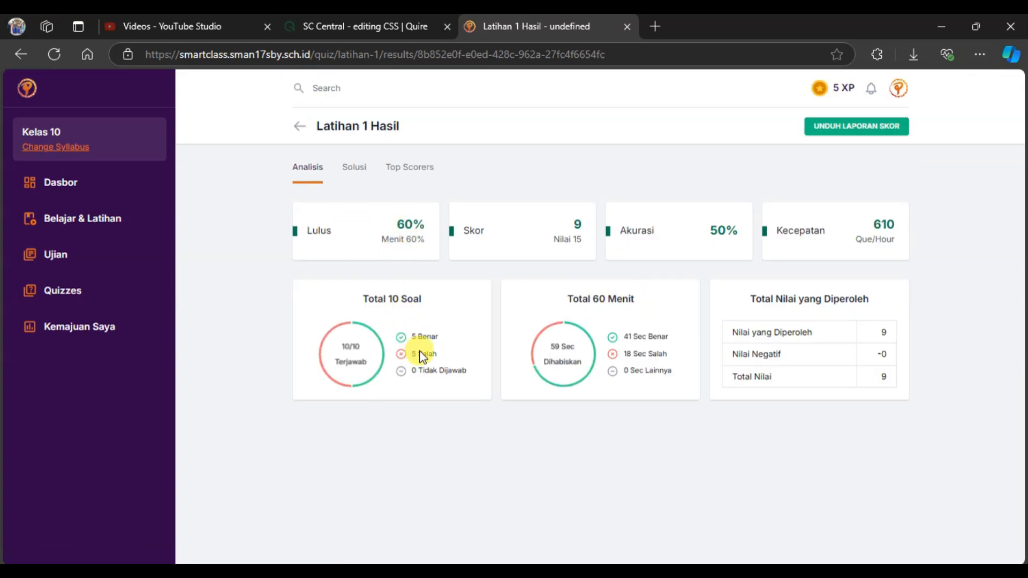
Download the score report, look through the opened PDF and close it.
click(857, 128)
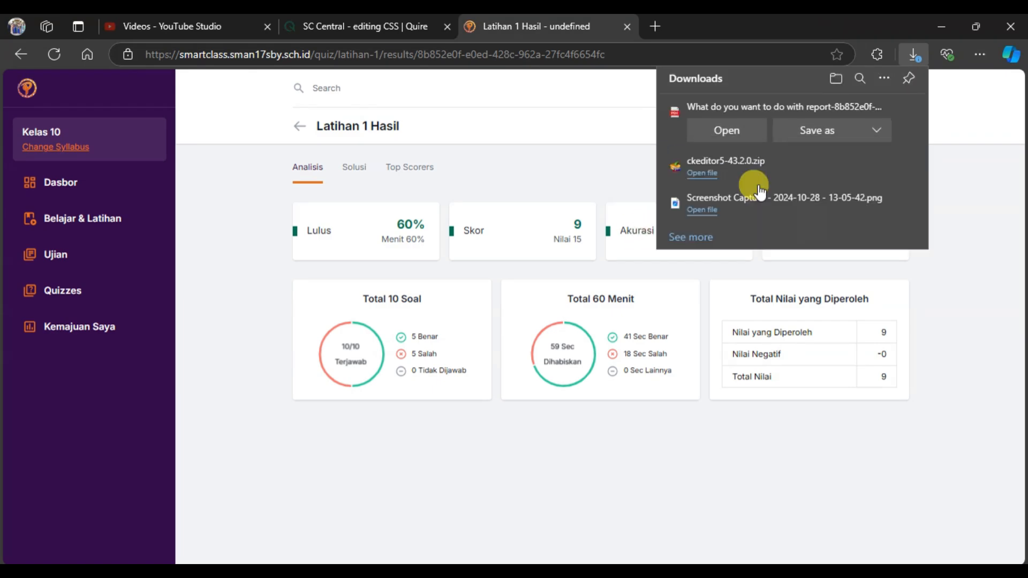
click(697, 127)
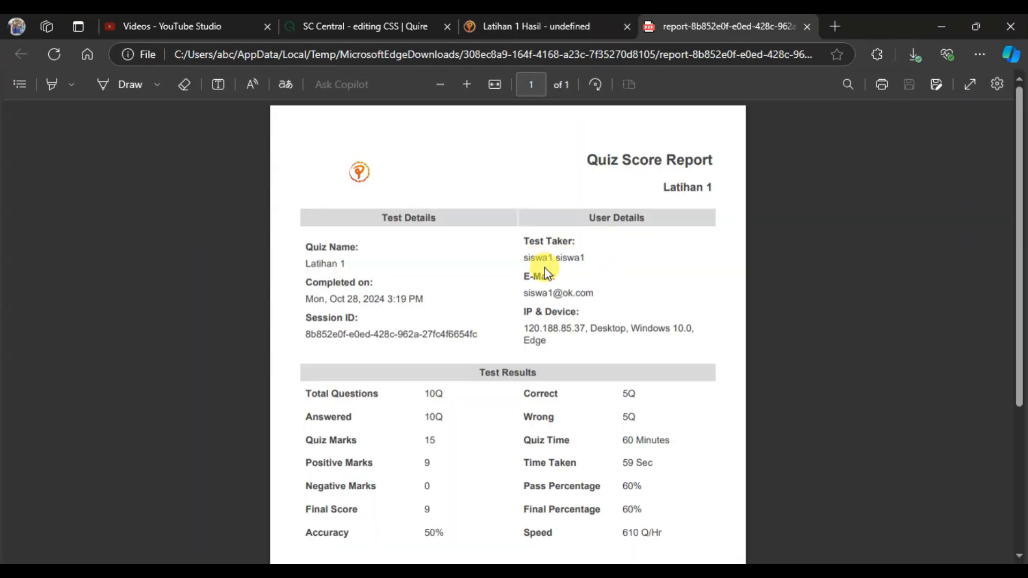
scroll(552, 268, down, 4)
scroll(553, 269, up, 4)
middle_click(741, 27)
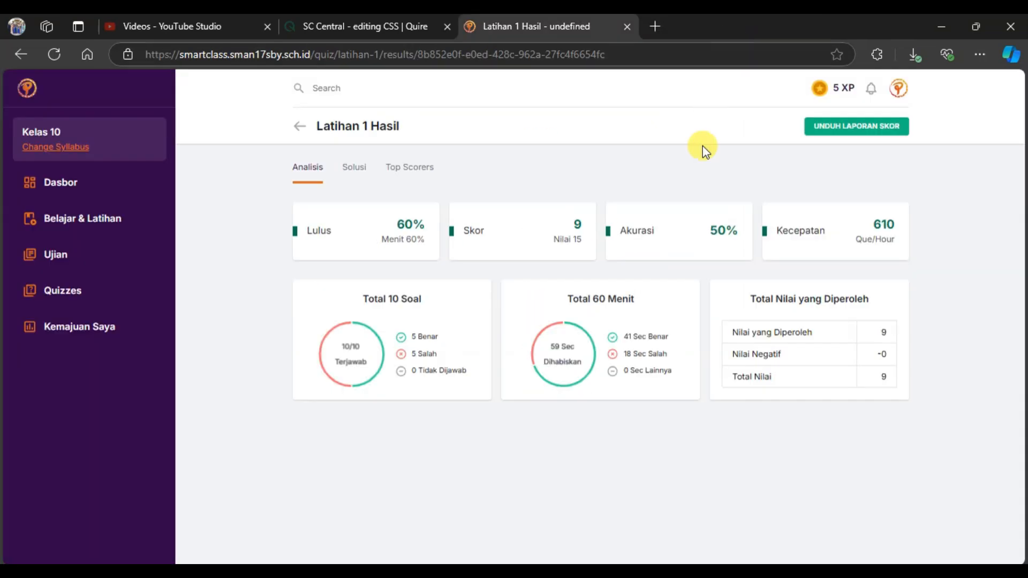